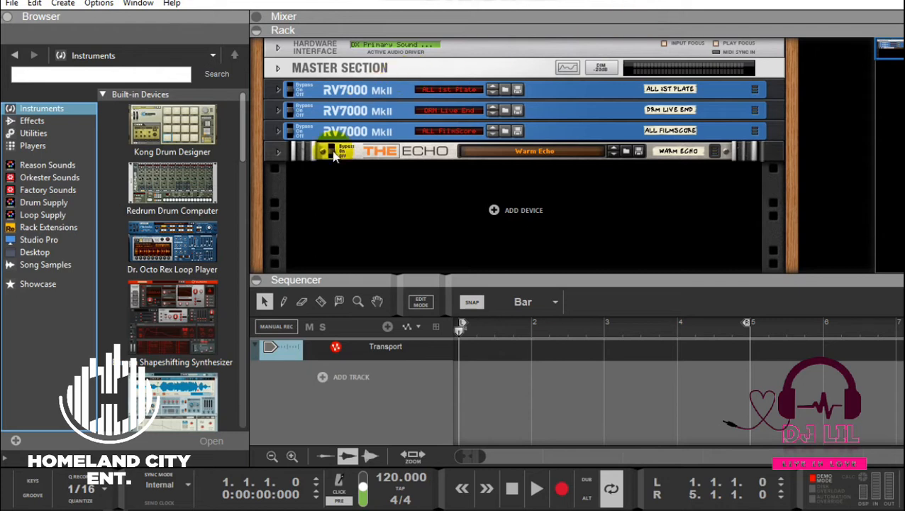
Create a Combinator in the empty rack space below The Echo
right_click(440, 223)
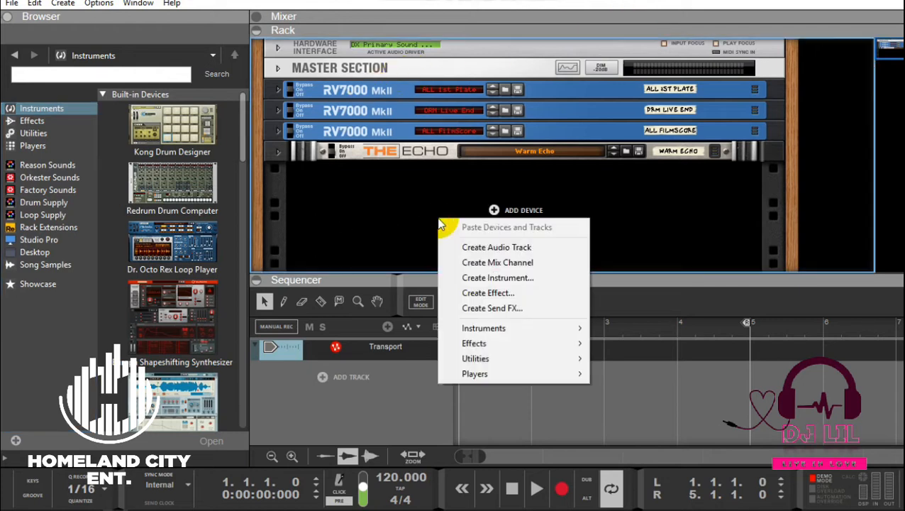
left_click(330, 190)
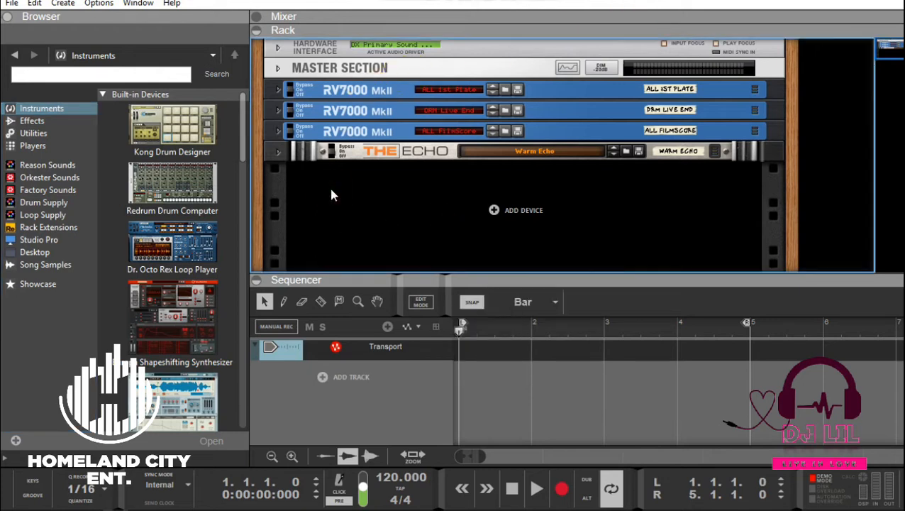
right_click(331, 190)
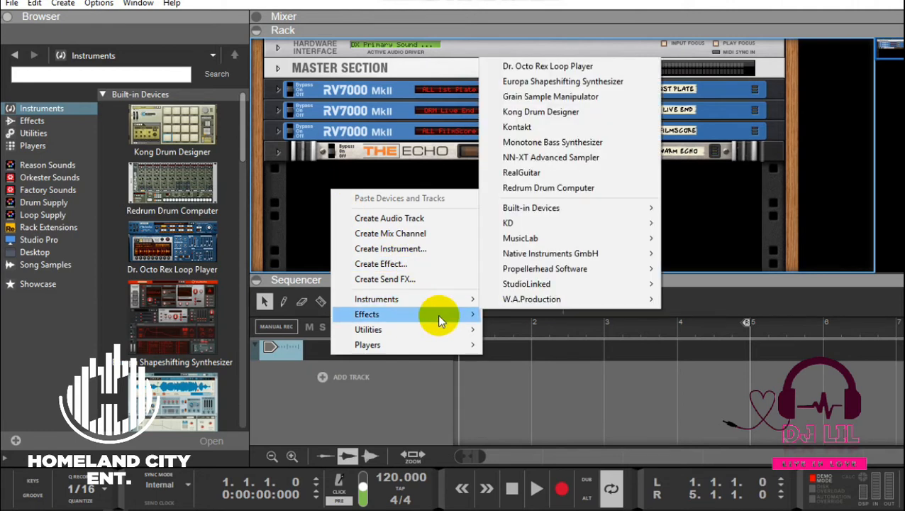
mouse_move(448, 336)
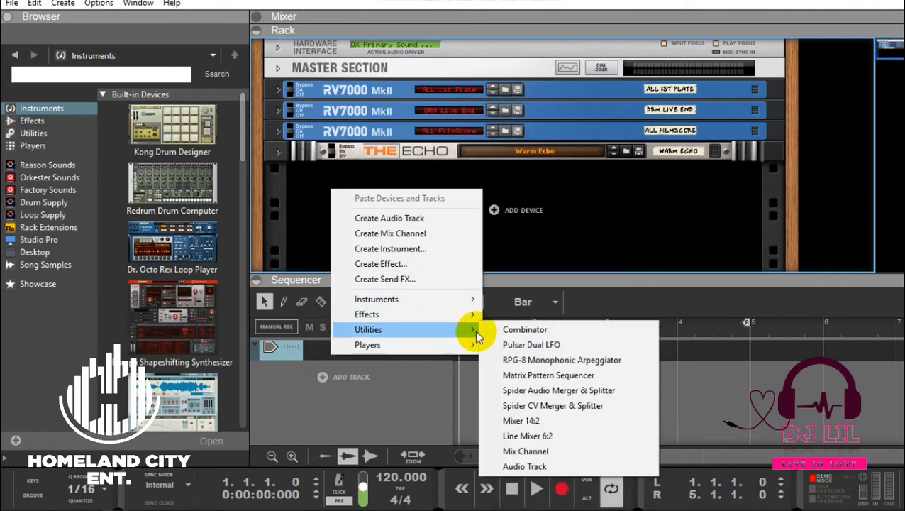
left_click(507, 330)
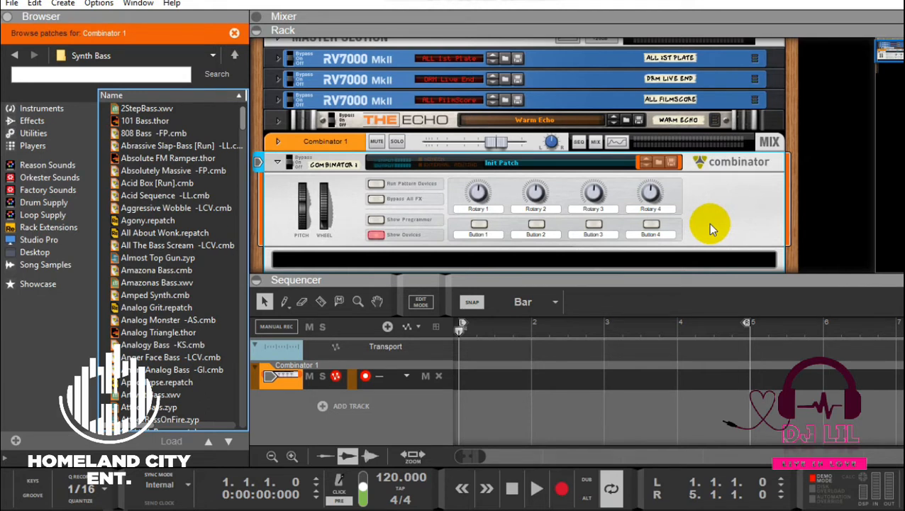
Add a Mixer 14:2 inside the Combinator's empty device area
left_click_drag(899, 59, 900, 71)
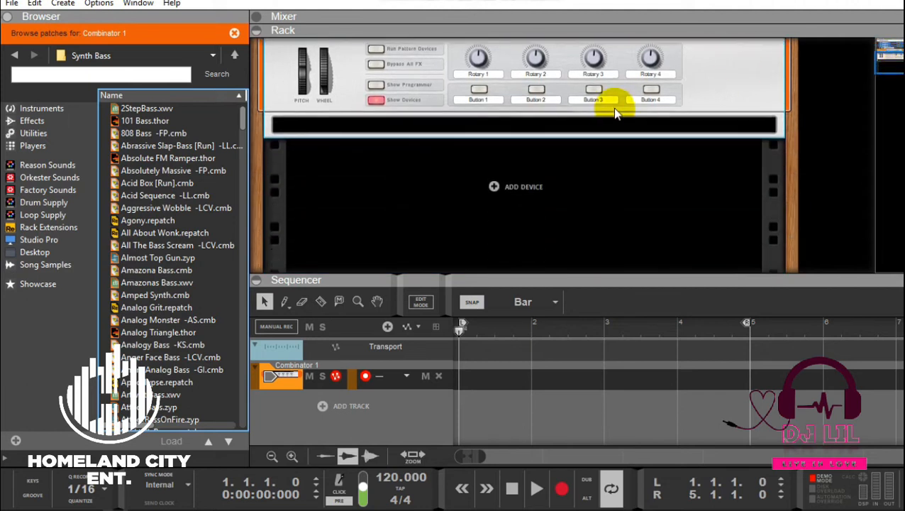
left_click(501, 122)
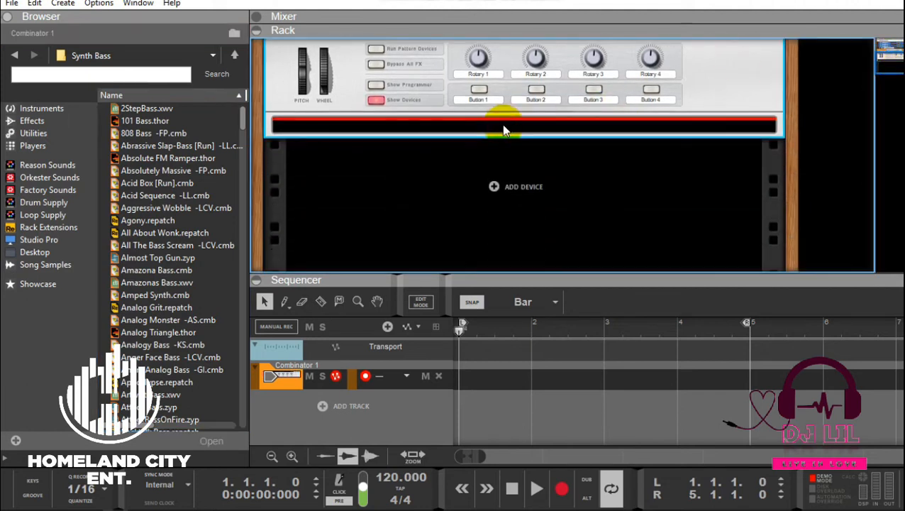
right_click(444, 129)
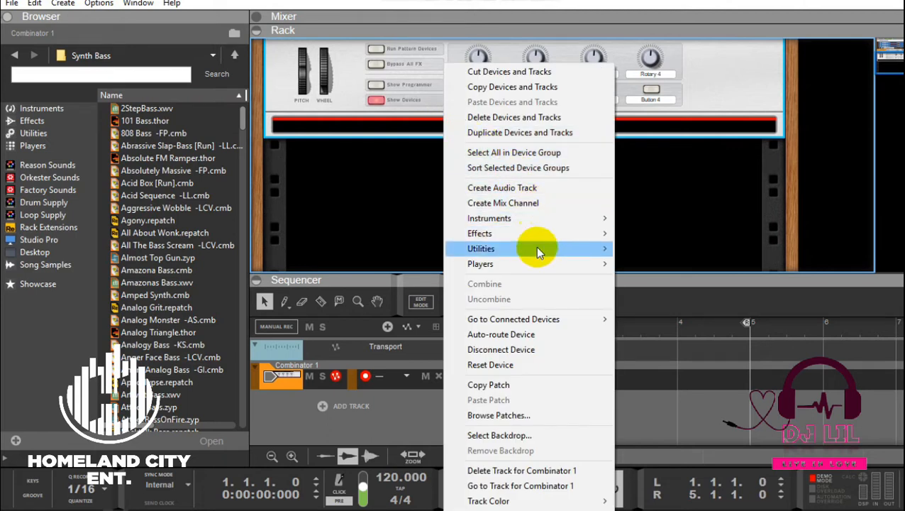
mouse_move(536, 248)
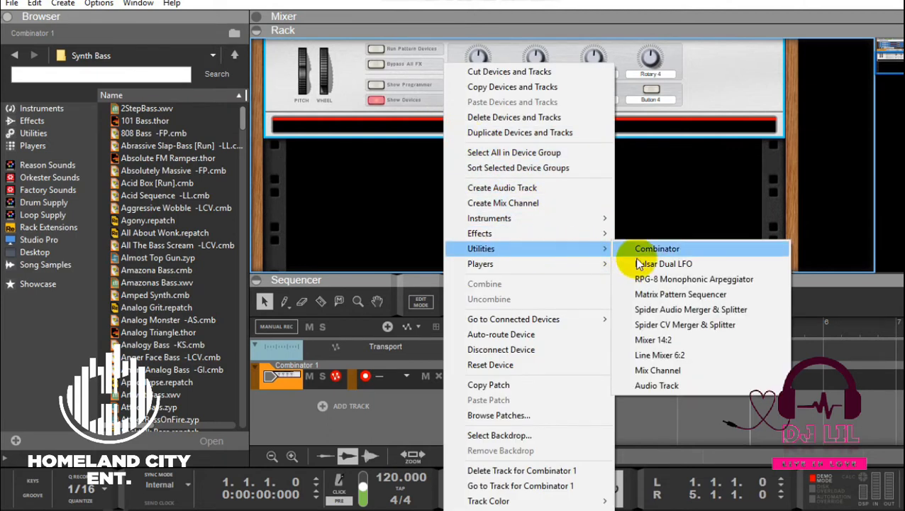
left_click(717, 349)
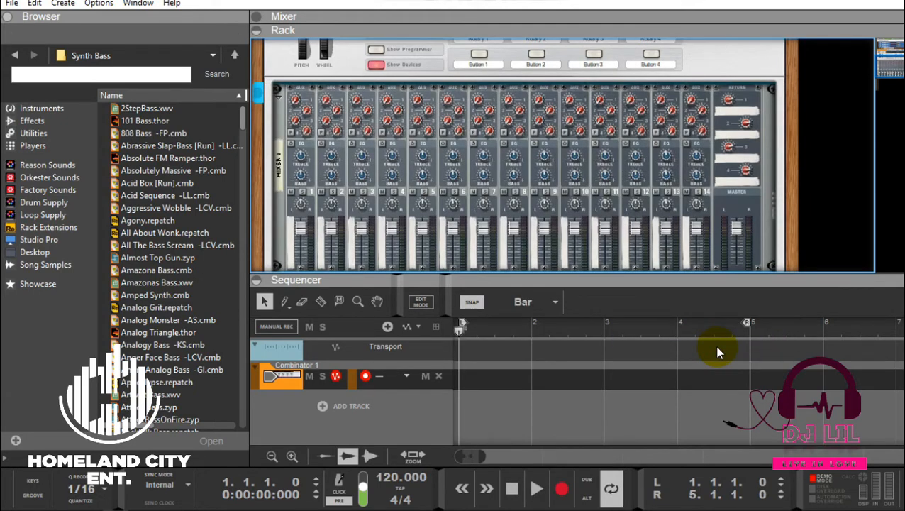
Add a Redrum Drum Computer inside the Combinator below the mixer and reset it to its initial patch
left_click_drag(900, 68, 901, 78)
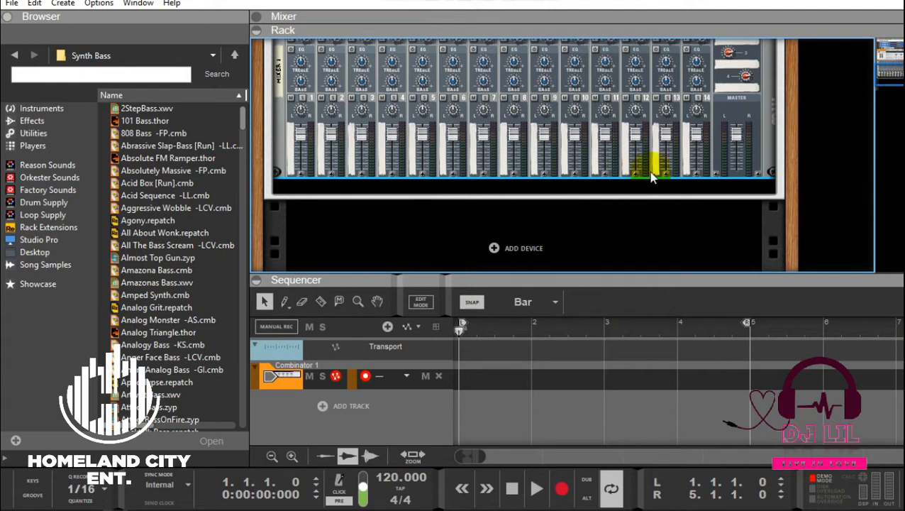
left_click_drag(889, 69, 890, 73)
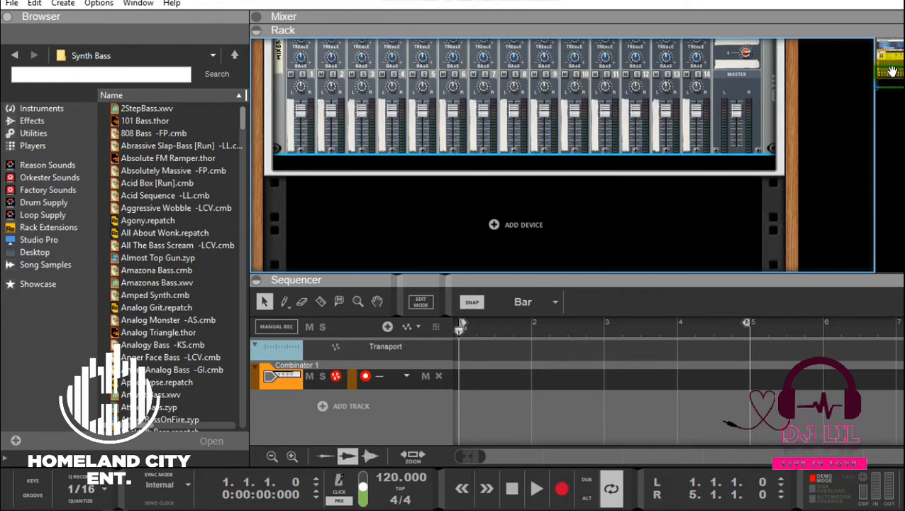
right_click(307, 156)
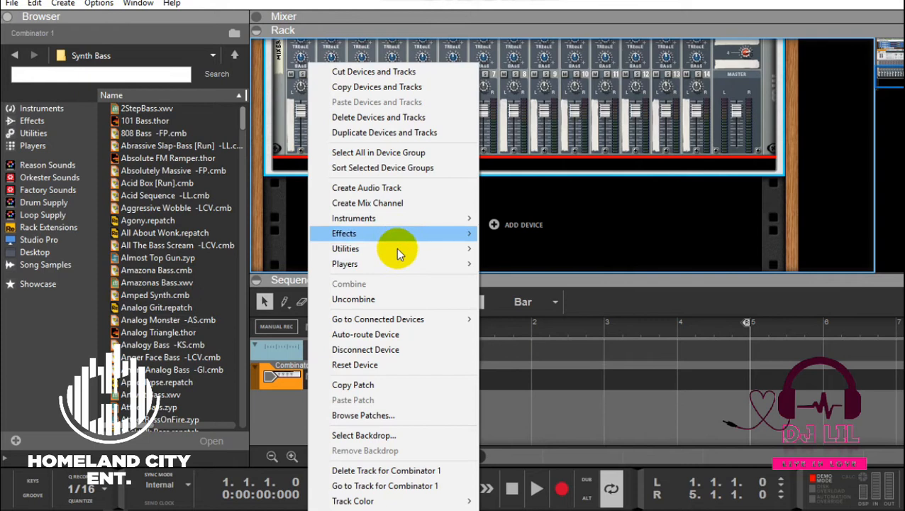
mouse_move(430, 250)
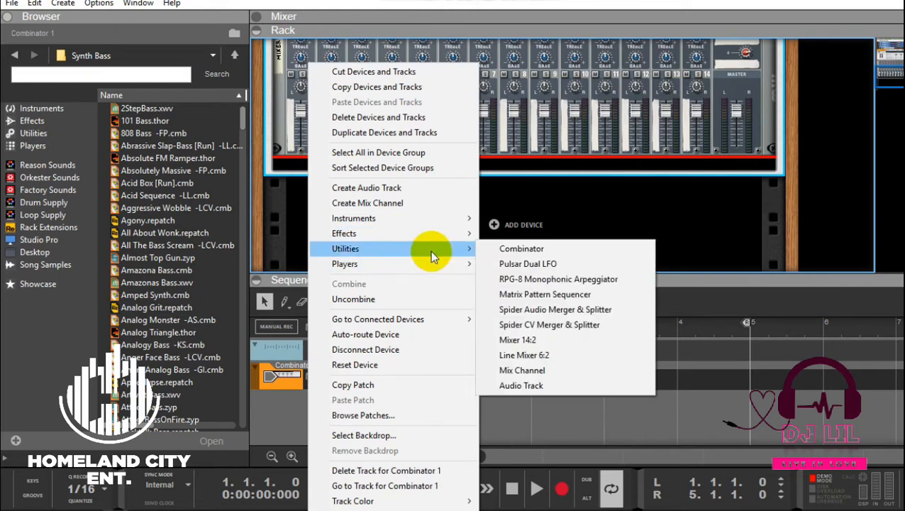
mouse_move(458, 218)
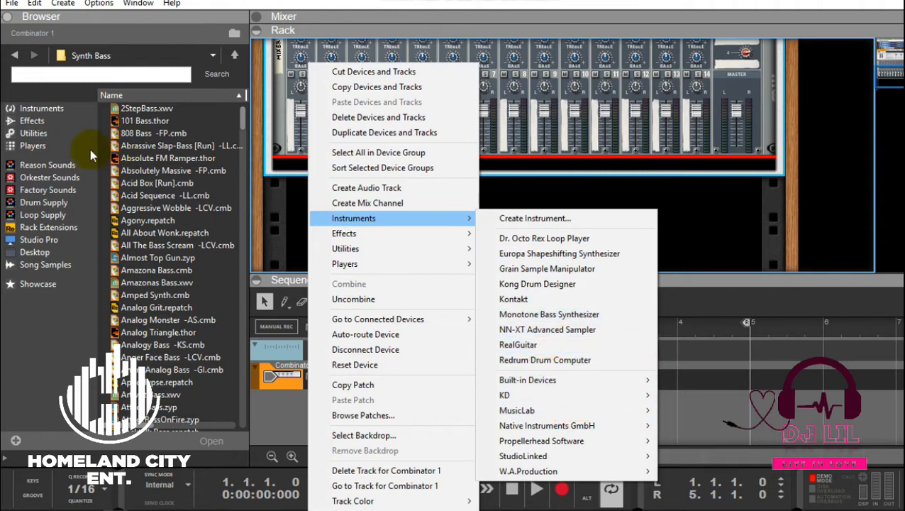
left_click(43, 108)
left_click(157, 182)
left_click_drag(157, 182, 356, 170)
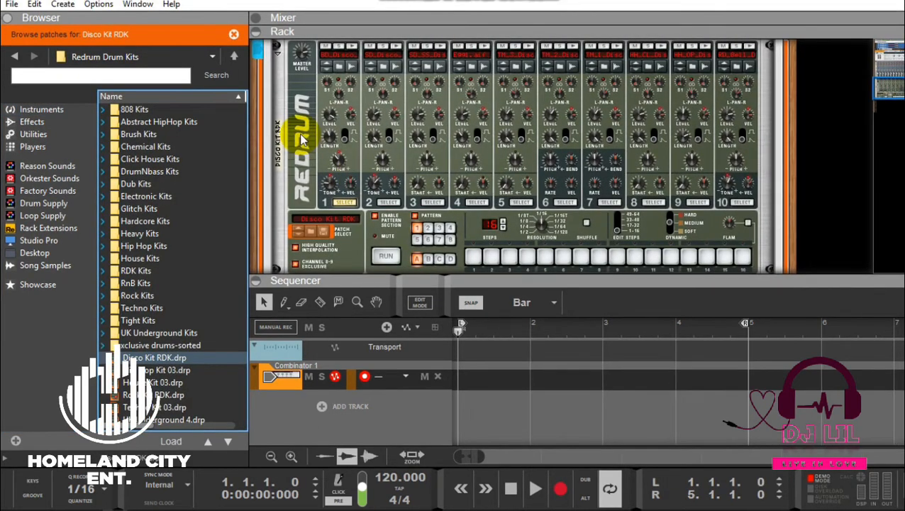
right_click(302, 139)
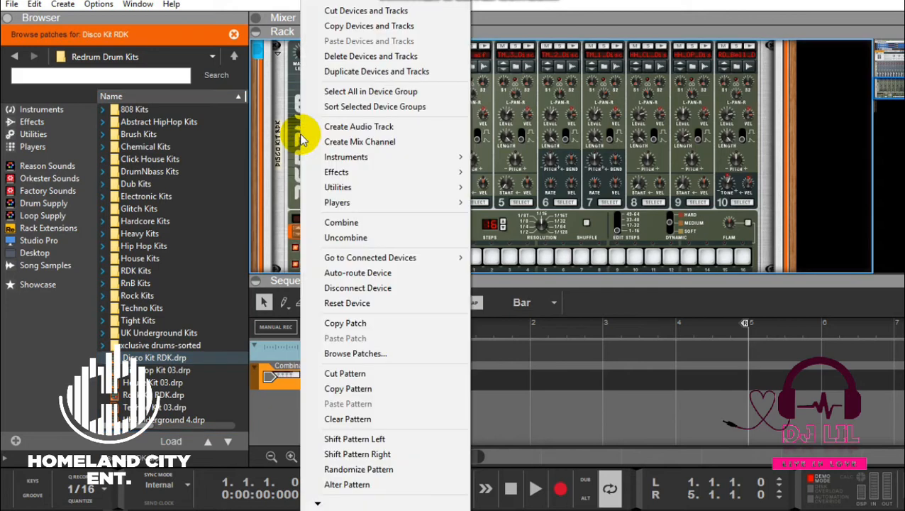
left_click(385, 302)
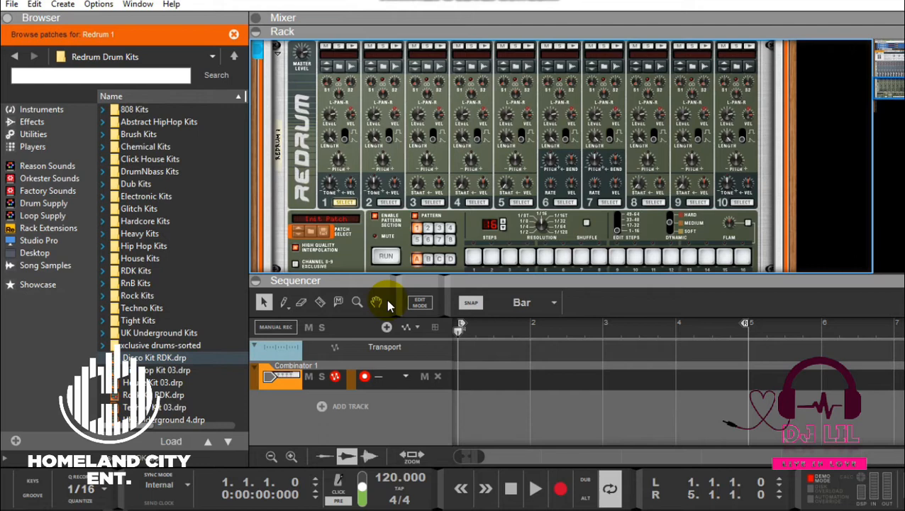
Flip the rack to its rear, enlarge the rack area, and disconnect both Redrum stereo output cables from the mixer
key("Tab")
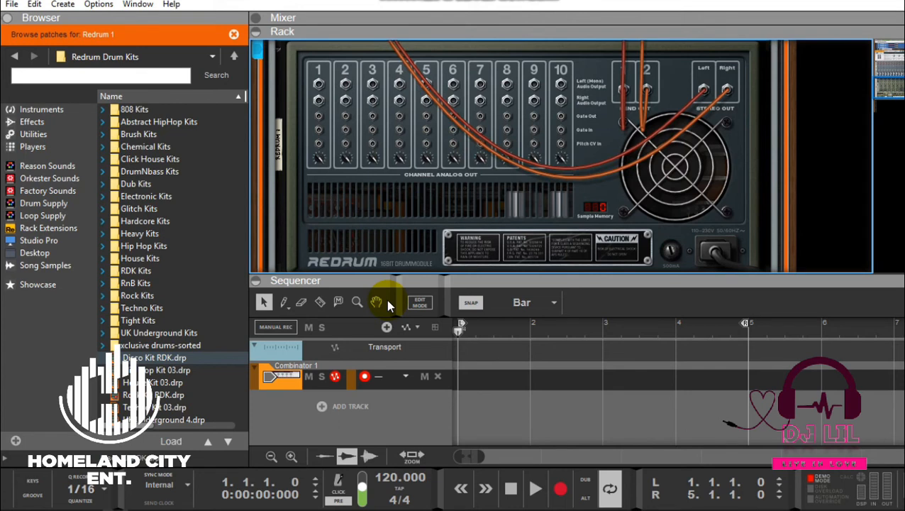
left_click_drag(640, 287, 636, 454)
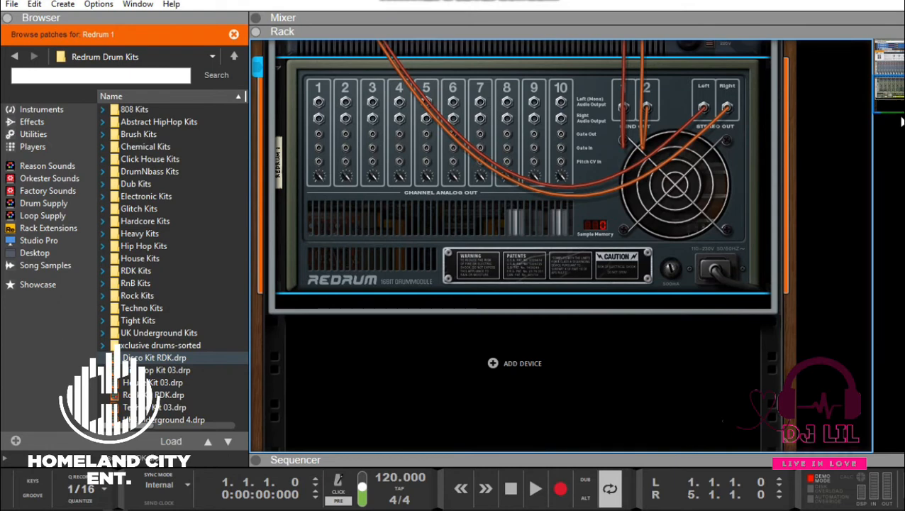
left_click_drag(897, 104, 898, 85)
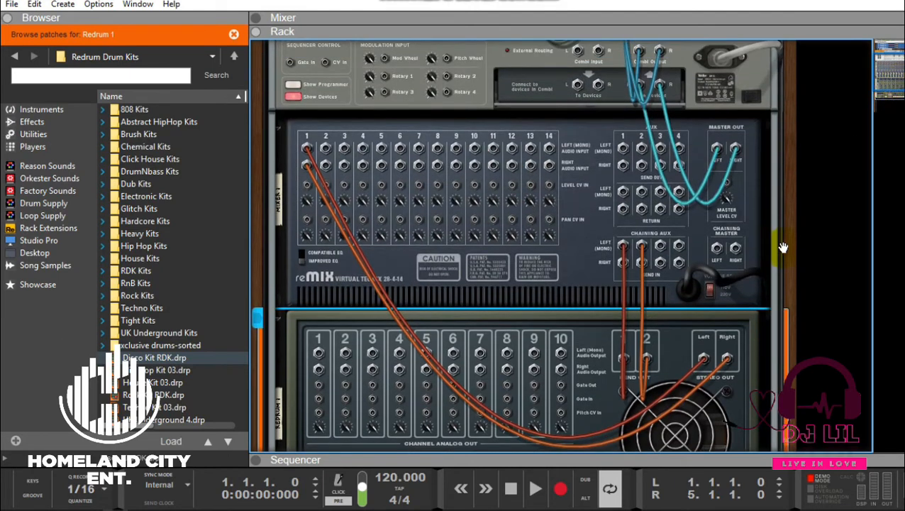
right_click(706, 358)
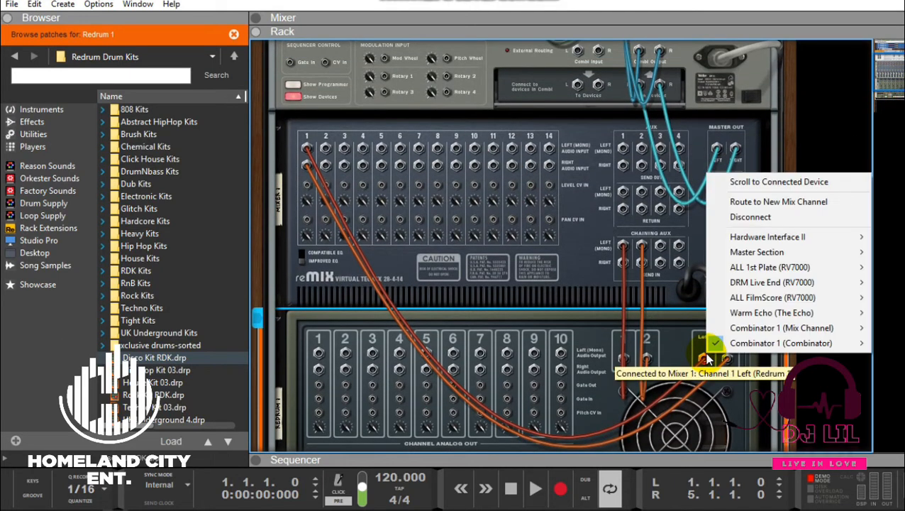
left_click(765, 218)
right_click(725, 360)
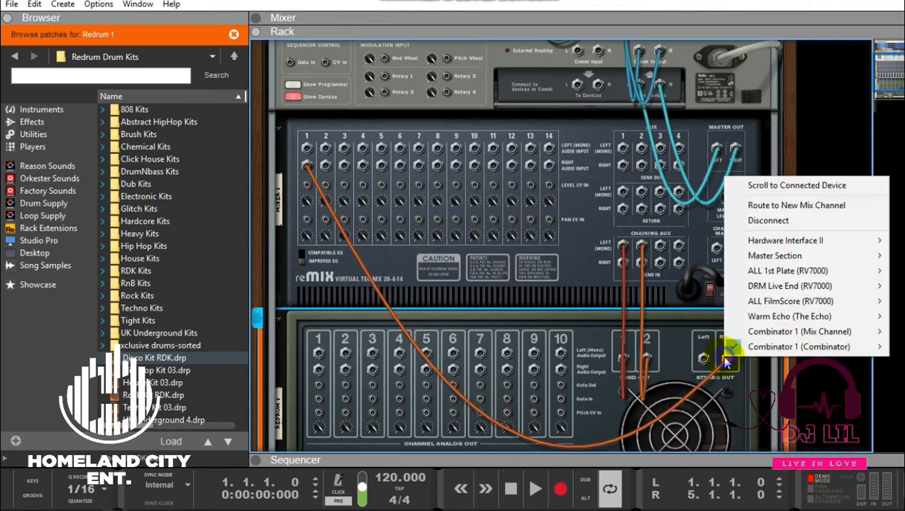
left_click(786, 220)
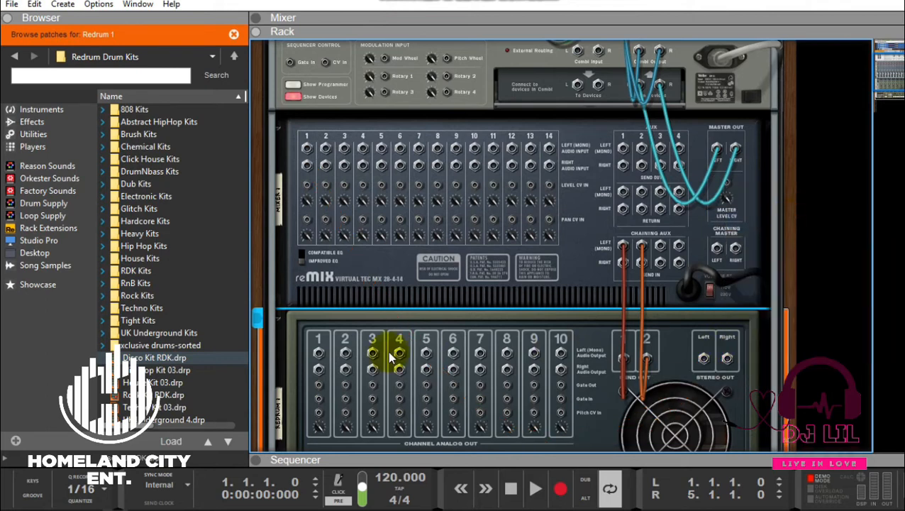
Cable the left outputs of Redrum channels 1–10 to the matching left inputs of mixer channels 1–10, then return to the rack front
left_click_drag(321, 354, 307, 149)
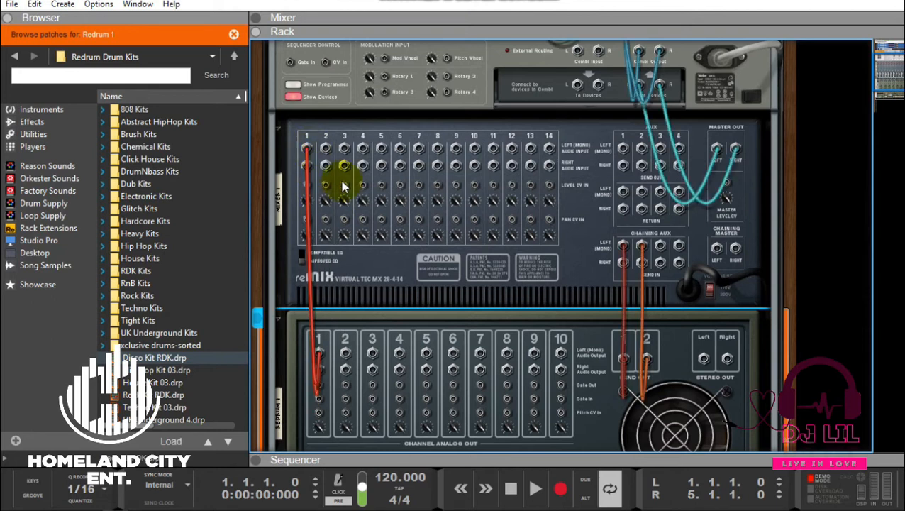
left_click_drag(345, 352, 326, 148)
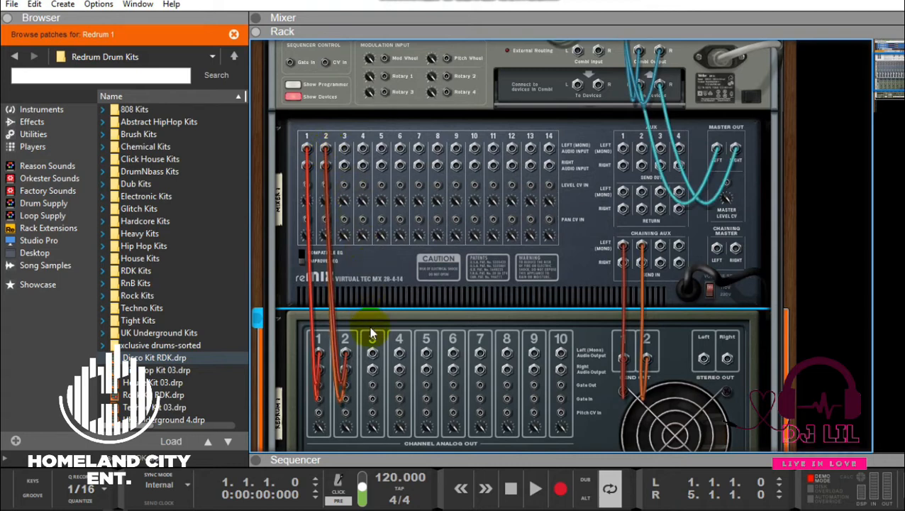
left_click_drag(370, 351, 344, 147)
left_click_drag(395, 341, 362, 148)
left_click_drag(426, 354, 383, 152)
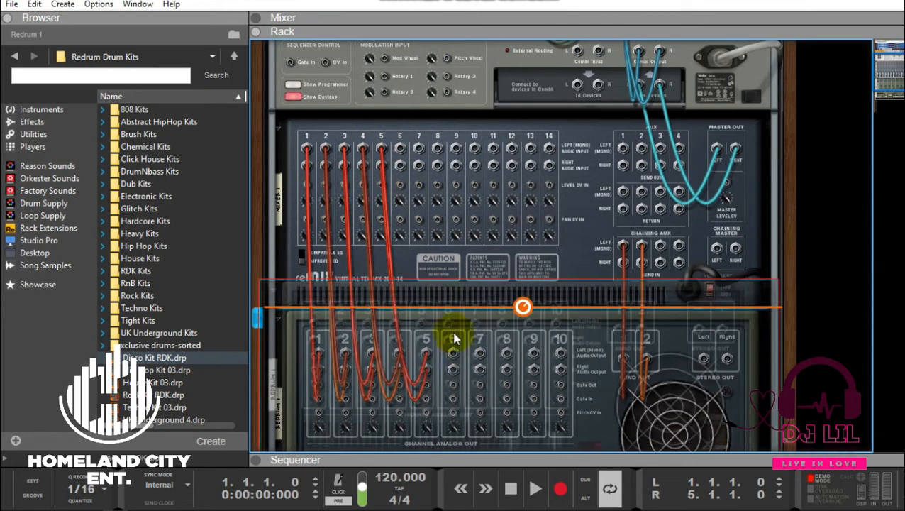
left_click_drag(452, 352, 402, 158)
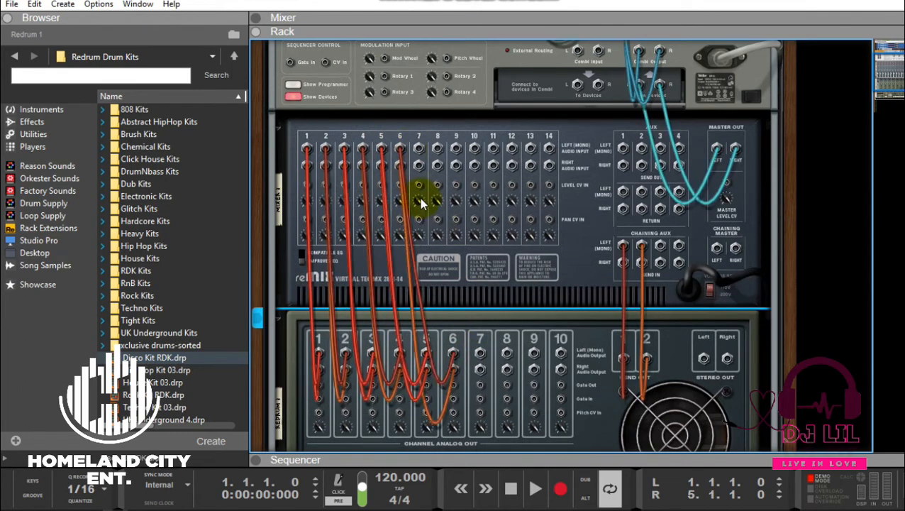
left_click_drag(480, 353, 419, 147)
left_click_drag(508, 358, 437, 148)
left_click_drag(534, 353, 456, 149)
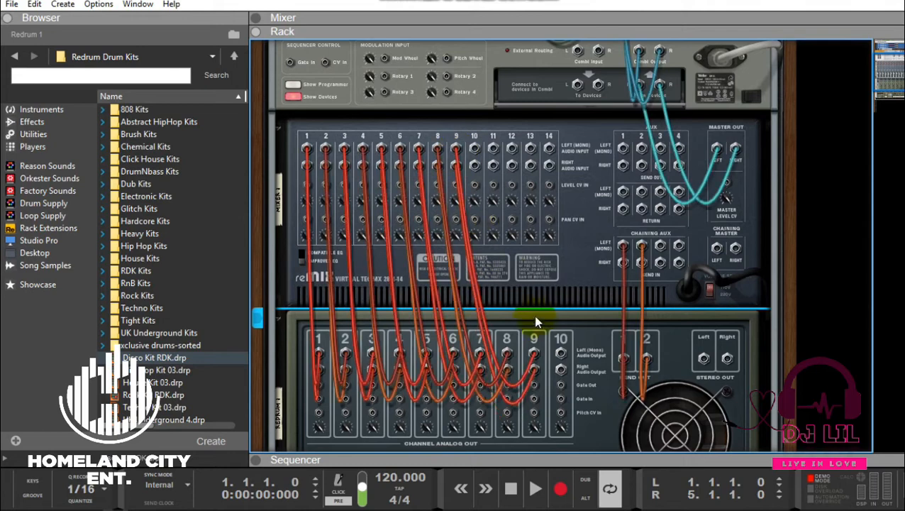
left_click_drag(560, 352, 476, 148)
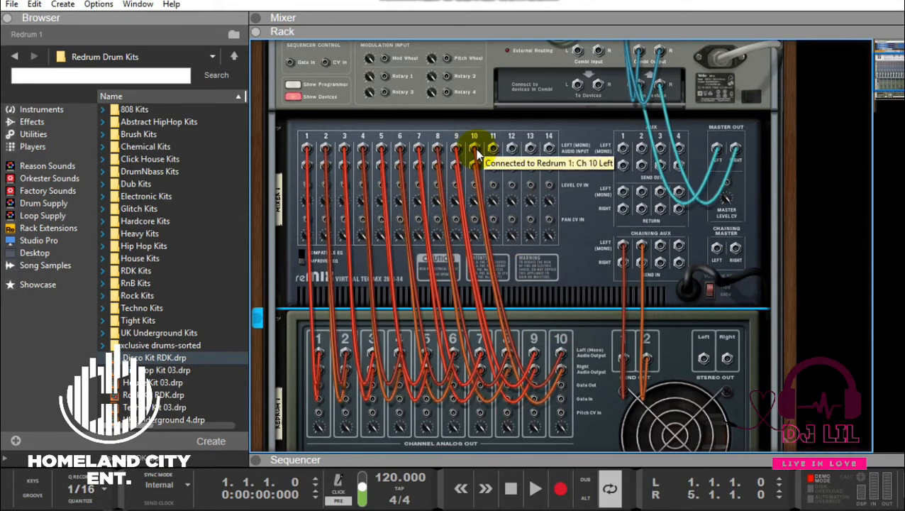
key("Tab")
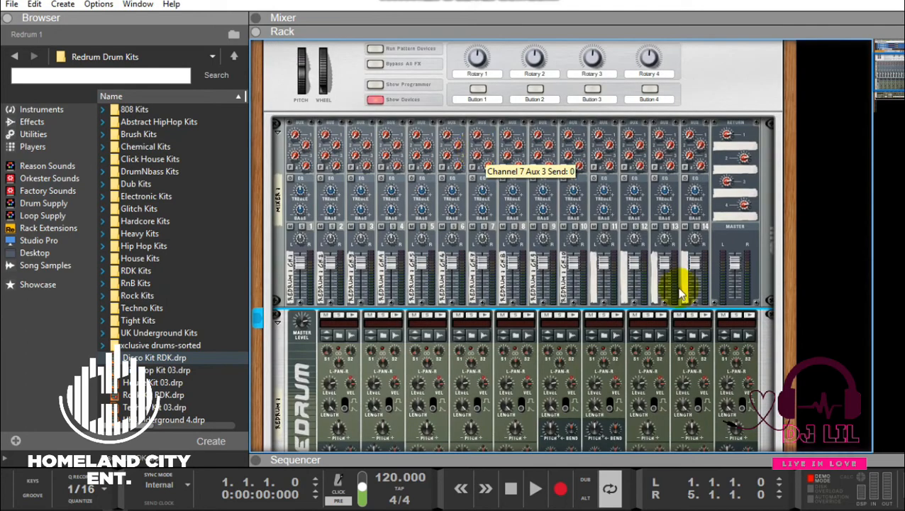
Lower the channel 1 fader slightly on the mixer above the Redrum
left_click_drag(878, 74, 878, 103)
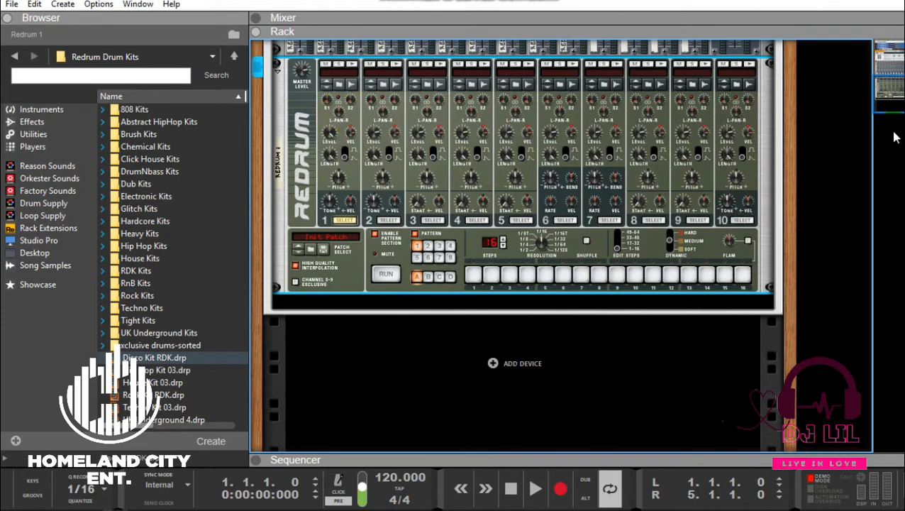
left_click_drag(898, 107, 896, 79)
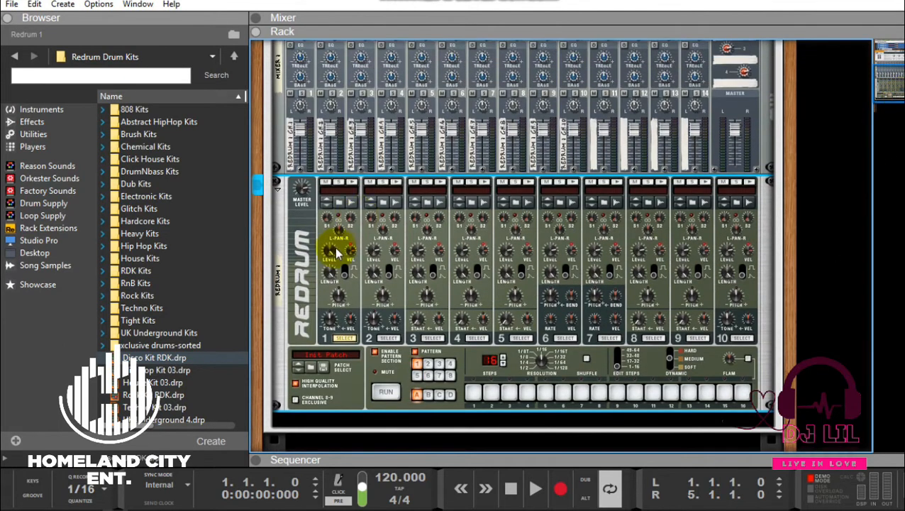
left_click(297, 129)
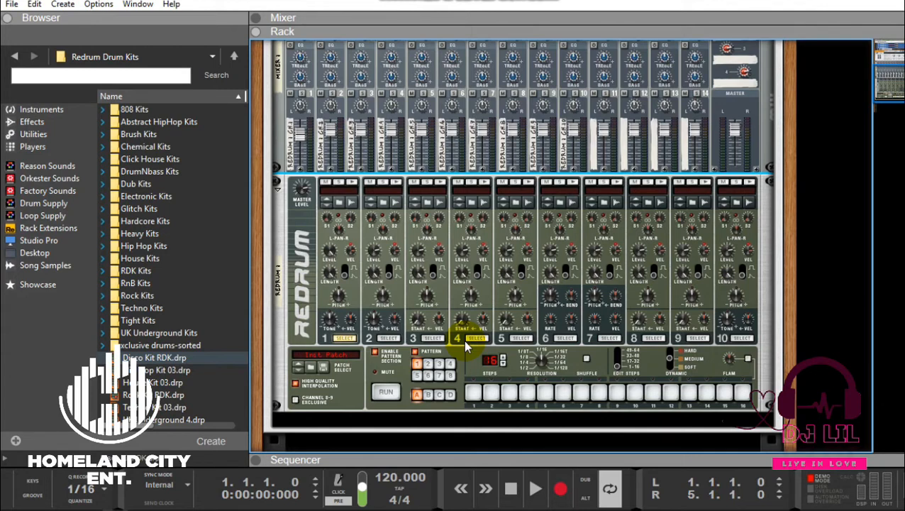
Add an RV7000 MkII Reverb inside the Combinator below the Redrum
left_click(317, 422)
right_click(318, 422)
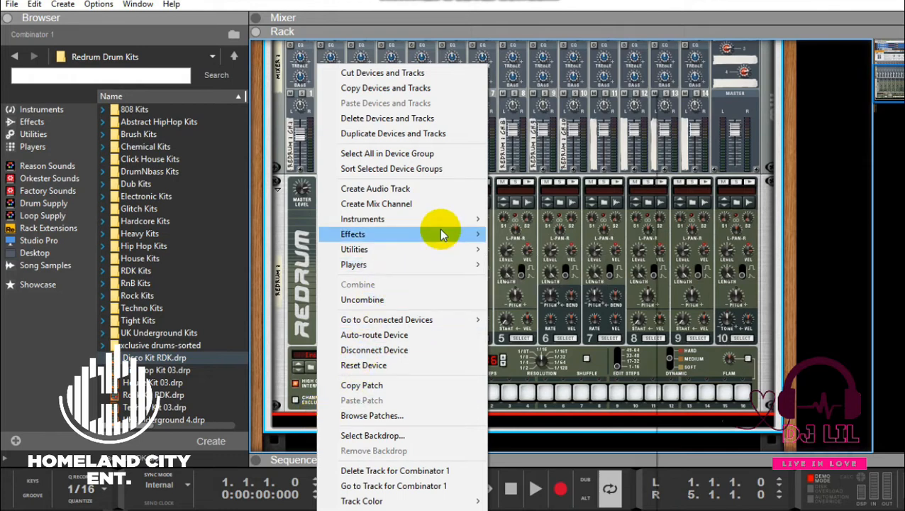
left_click(282, 242)
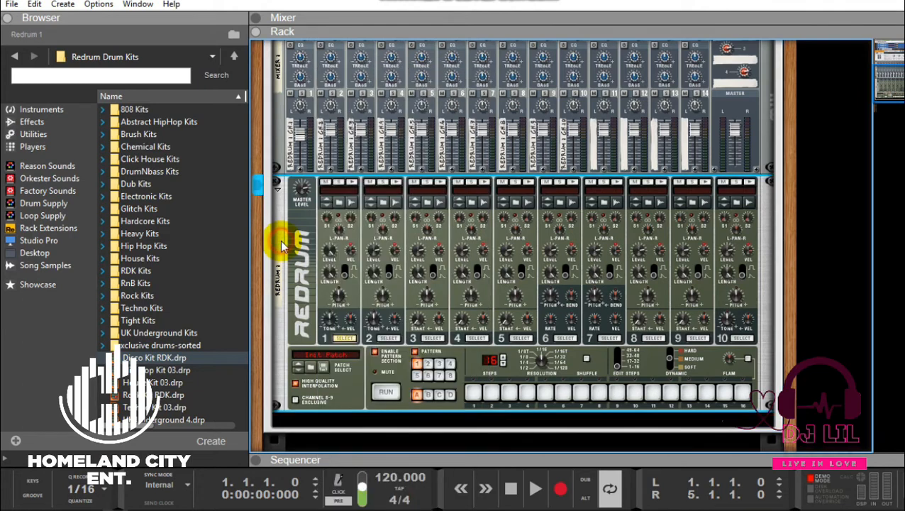
left_click(340, 426)
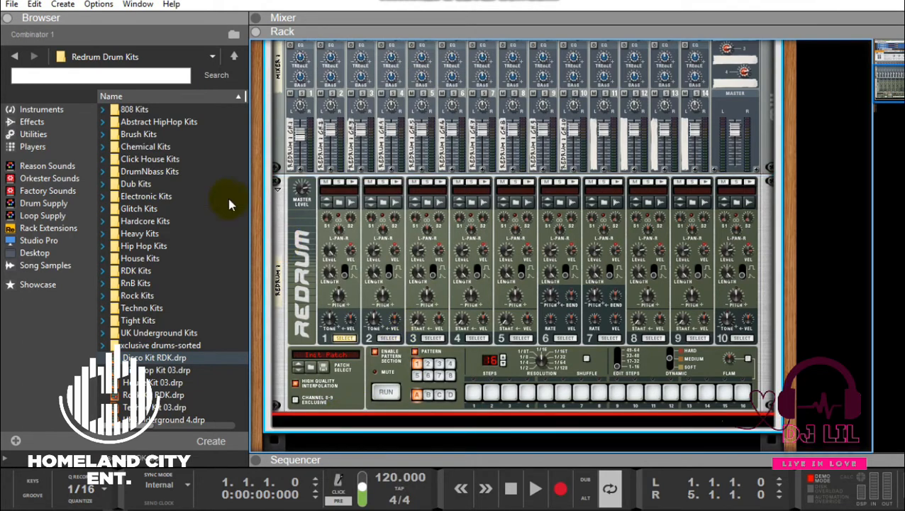
left_click(61, 6)
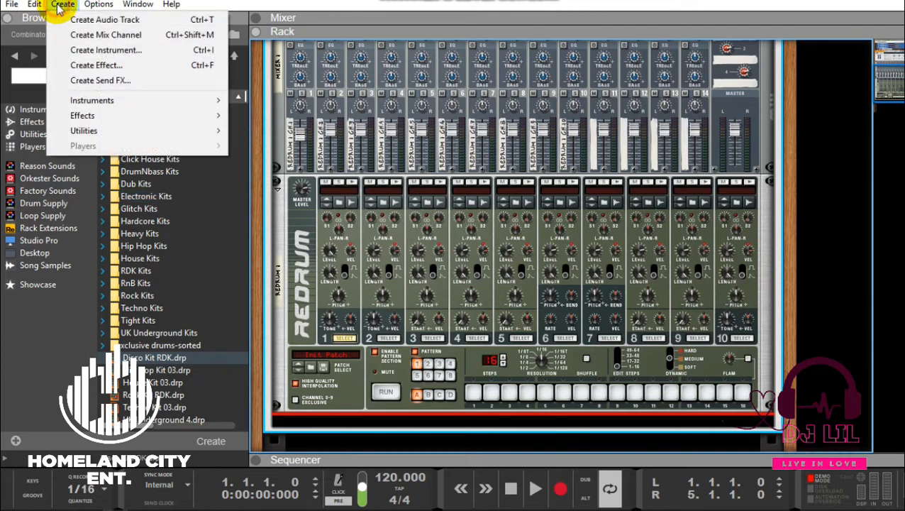
mouse_move(162, 119)
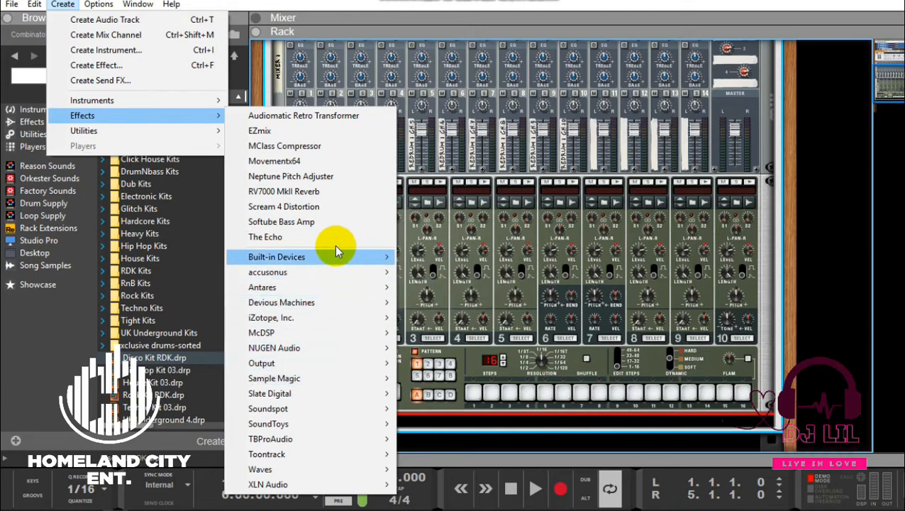
left_click(302, 193)
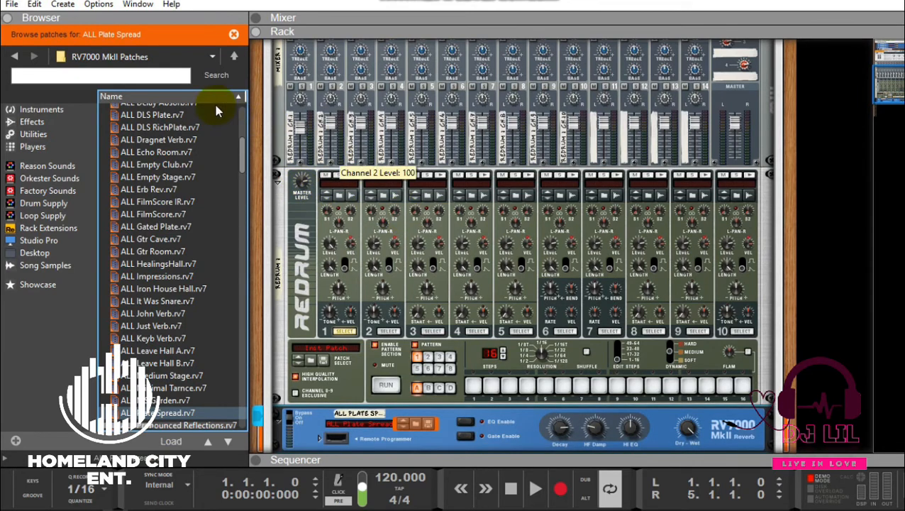
left_click(36, 5)
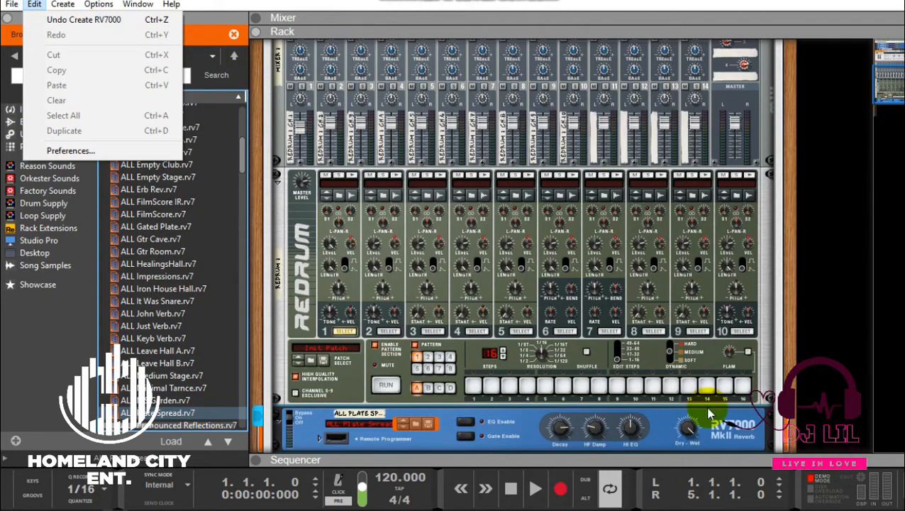
left_click(734, 438)
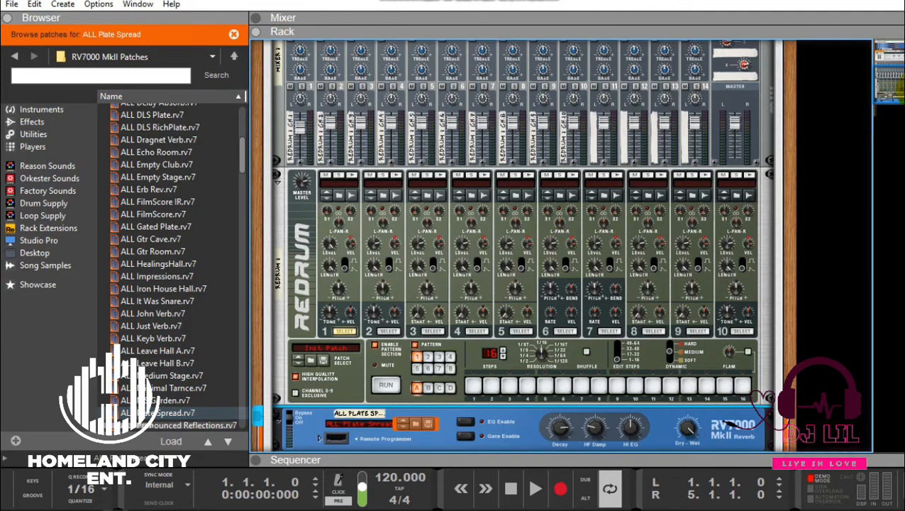
Add The Echo inside the Combinator below the RV7000 MkII Reverb
scroll(734, 438, "down", 5)
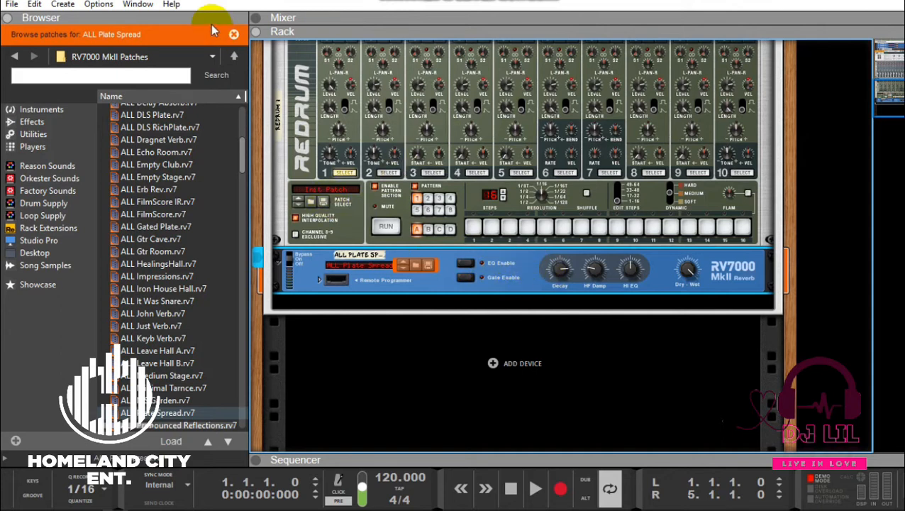
left_click(34, 4)
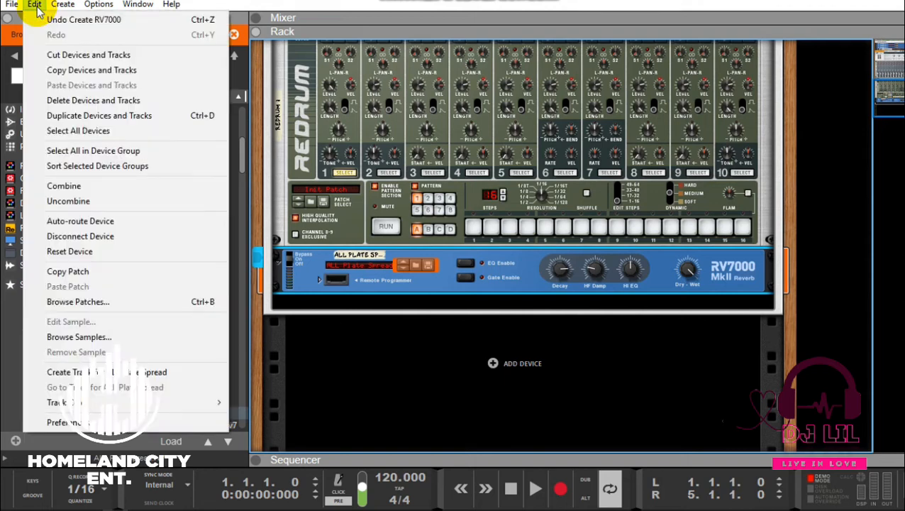
mouse_move(63, 4)
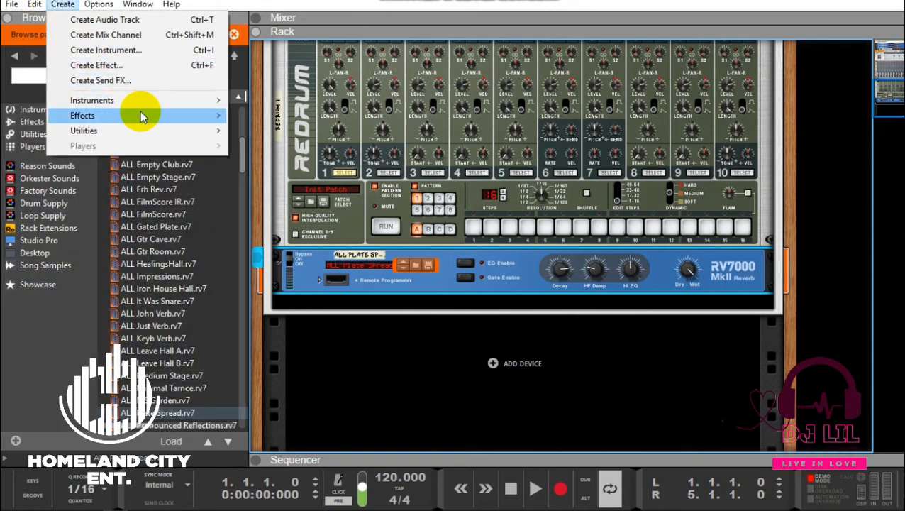
left_click(337, 238)
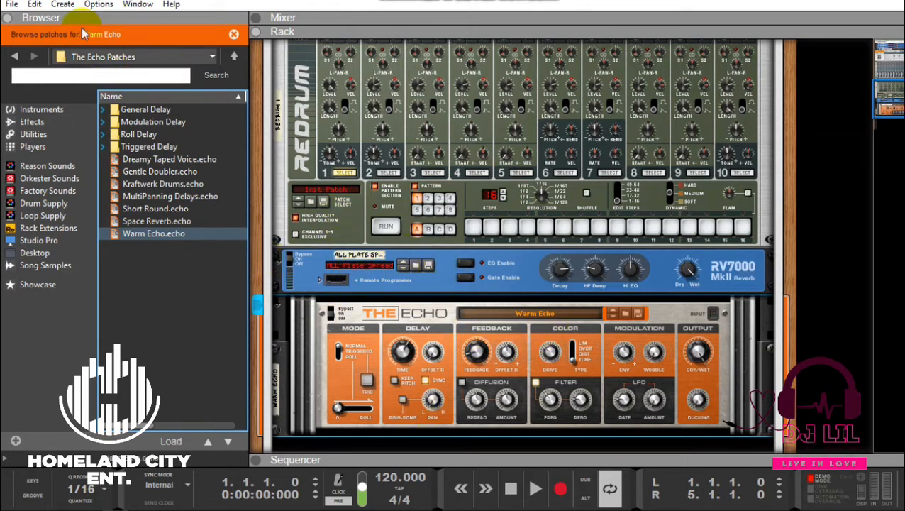
Add an MClass Compressor inside the Combinator below The Echo
left_click(62, 6)
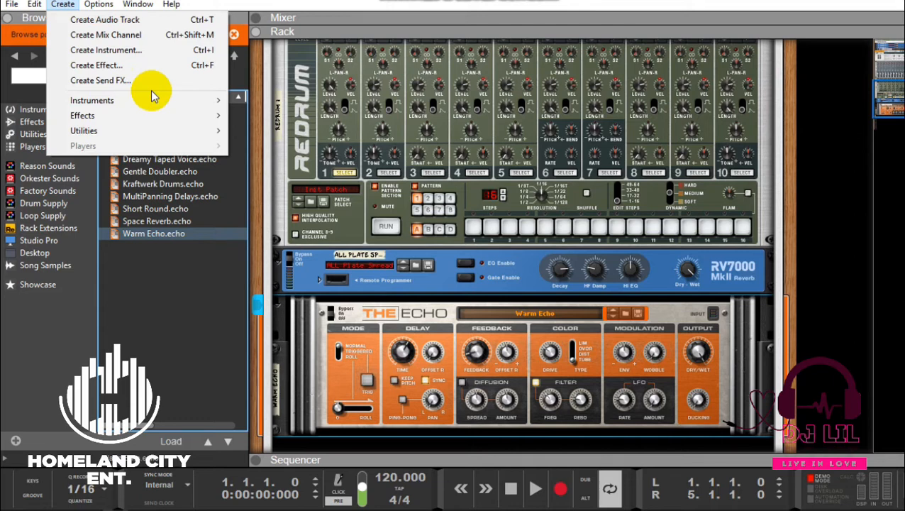
mouse_move(161, 101)
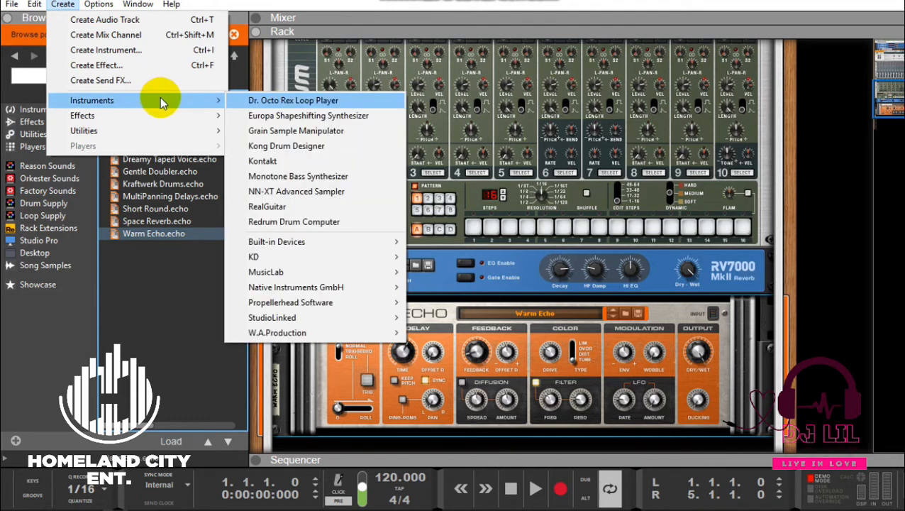
mouse_move(178, 131)
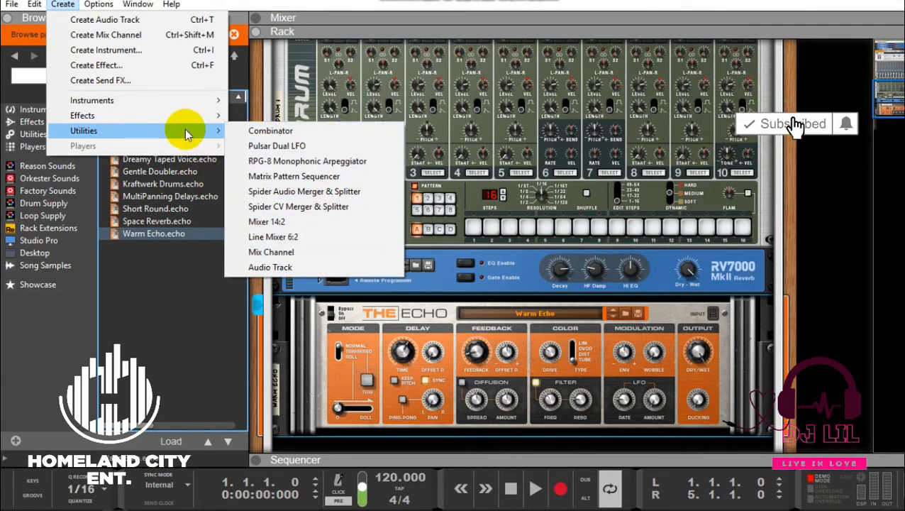
mouse_move(212, 115)
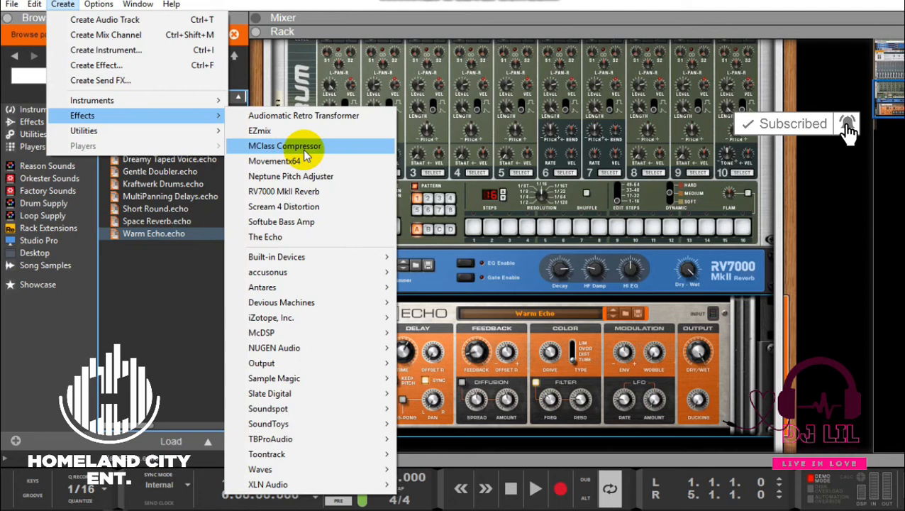
left_click(284, 146)
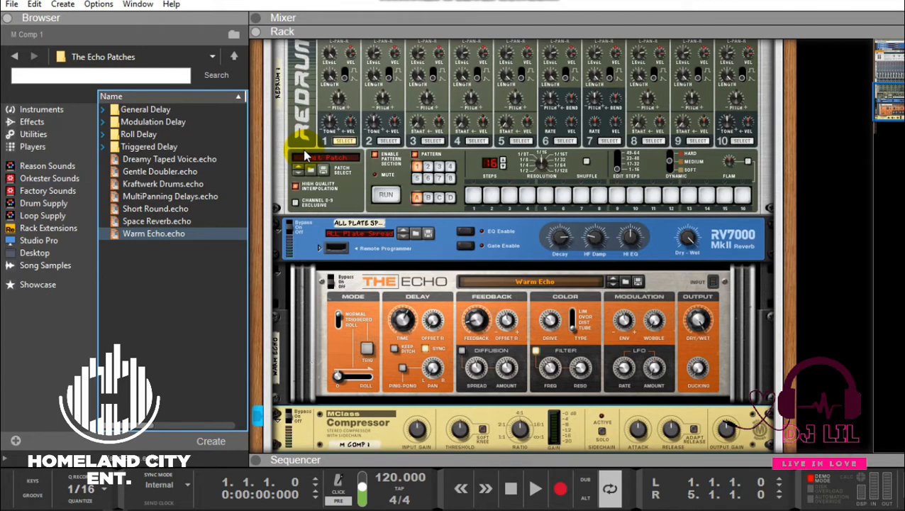
Flip the rack to its rear and cable mixer aux send 1 to the RV7000 audio inputs and the RV7000 outputs to aux return 1
key("Tab")
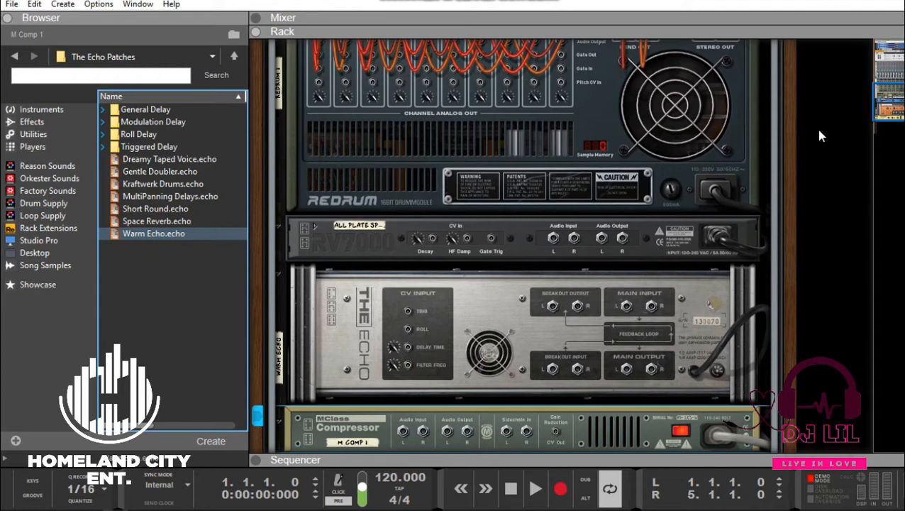
left_click_drag(898, 103, 897, 77)
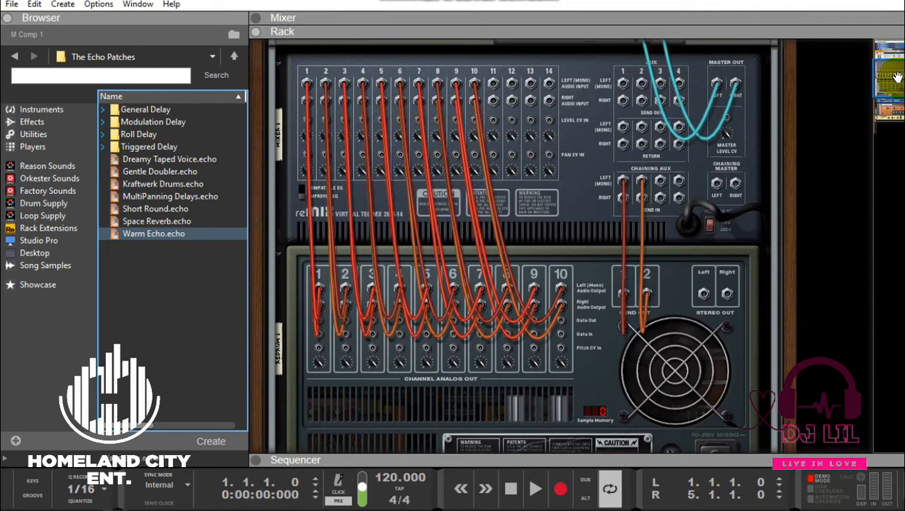
left_click_drag(897, 77, 895, 109)
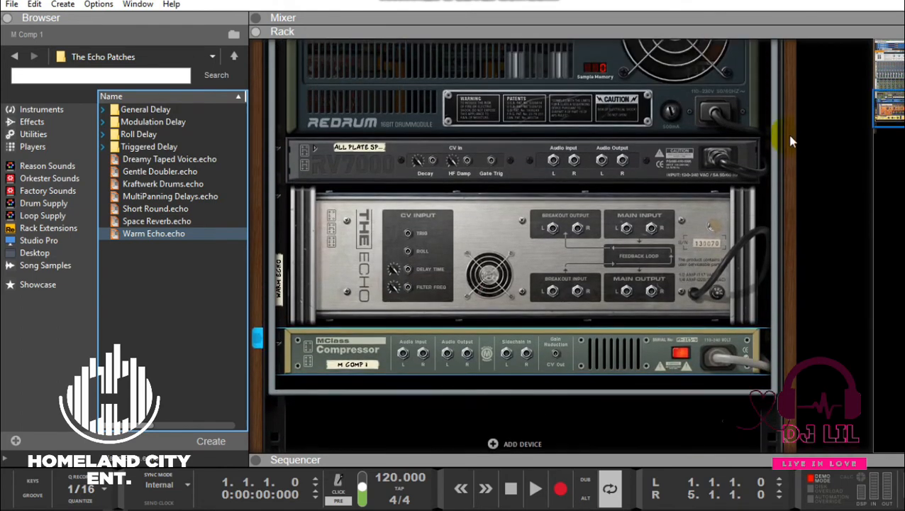
left_click(552, 162)
left_click_drag(553, 162, 624, 73)
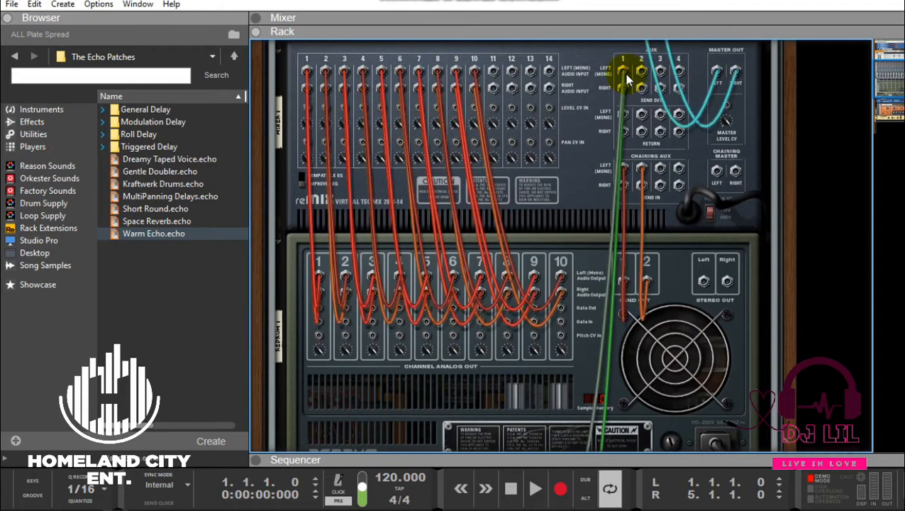
left_click_drag(895, 78, 891, 104)
left_click_drag(602, 195, 625, 140)
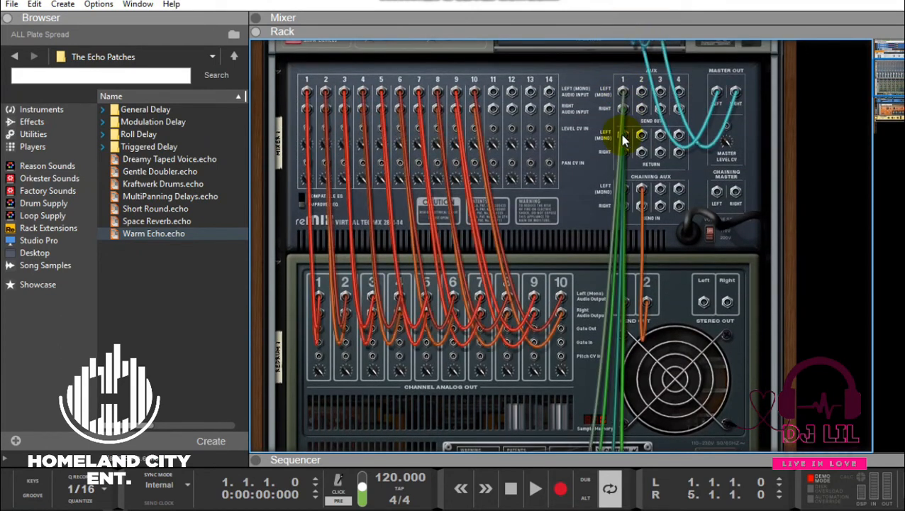
Cable mixer aux send 2 to The Echo's main input and The Echo's breakout output to mixer aux return 2
left_click_drag(896, 96, 896, 128)
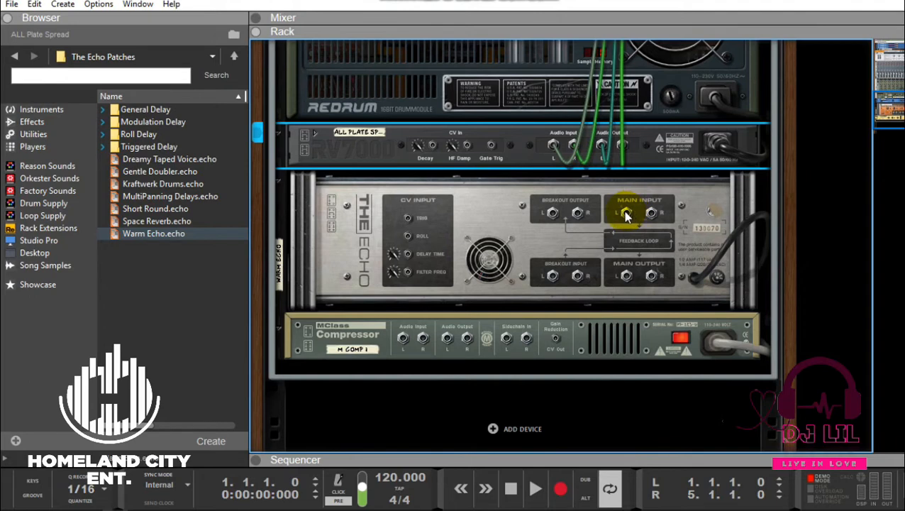
mouse_move(626, 215)
left_mouse_down()
mouse_move(687, 103)
mouse_move(699, 3)
mouse_move(660, 14)
mouse_move(650, 175)
mouse_move(641, 170)
left_mouse_up()
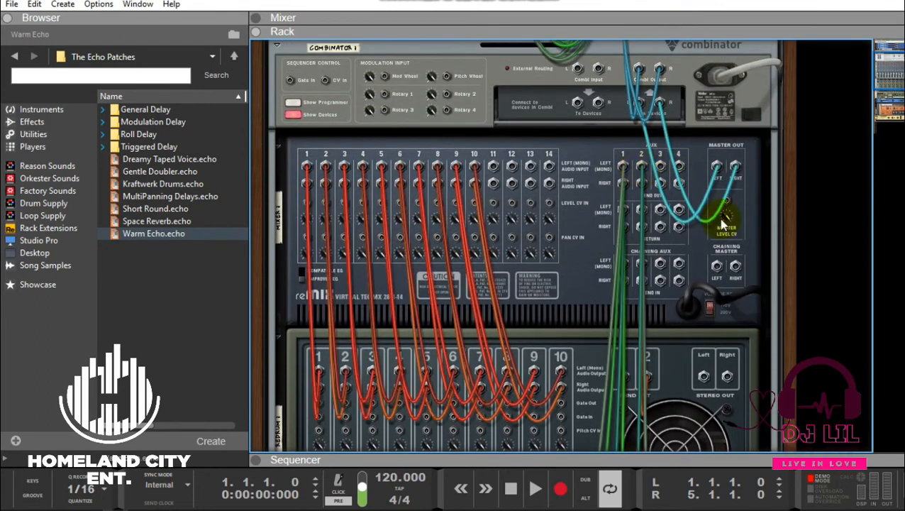
left_click(893, 105)
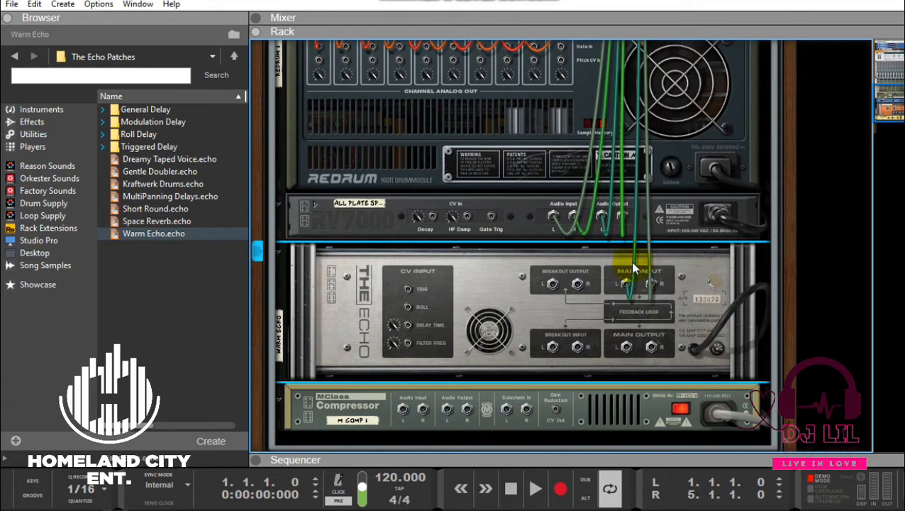
left_click_drag(552, 287, 647, 173)
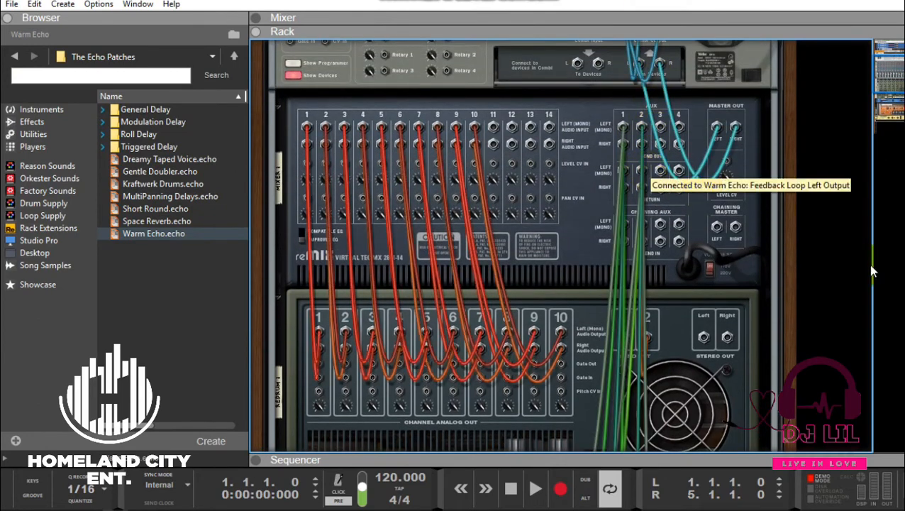
Cable Redrum channel 1 to the MClass Compressor's audio input and the compressor's audio output to mixer channel 1, and return to the rack front
left_click_drag(898, 80, 895, 188)
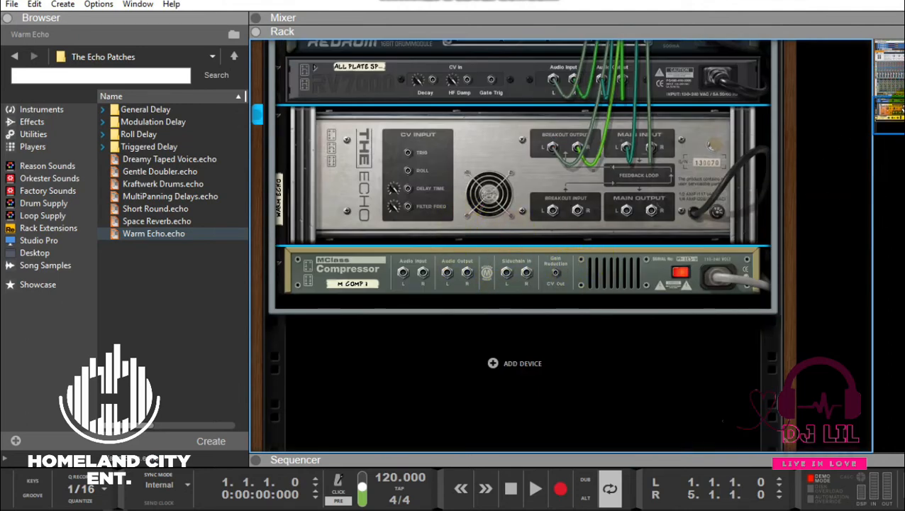
scroll(723, 423, "up", 5)
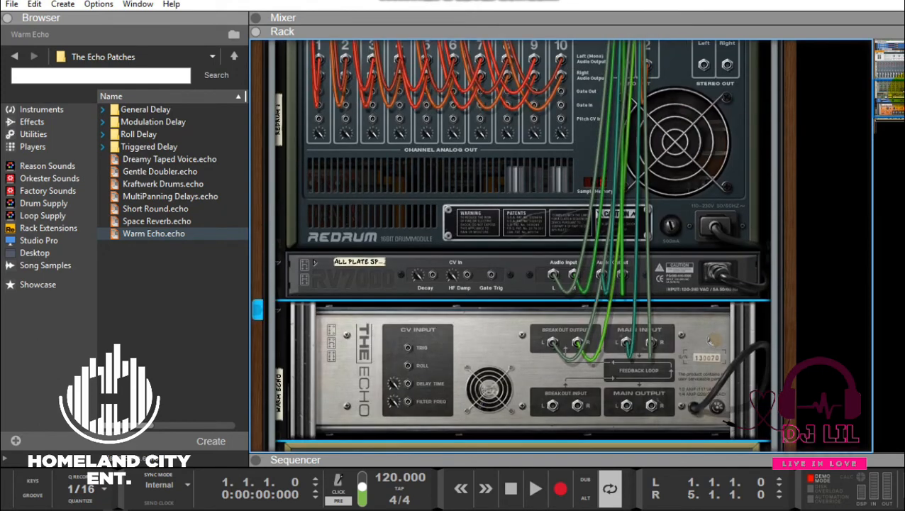
scroll(725, 422, "down", 2)
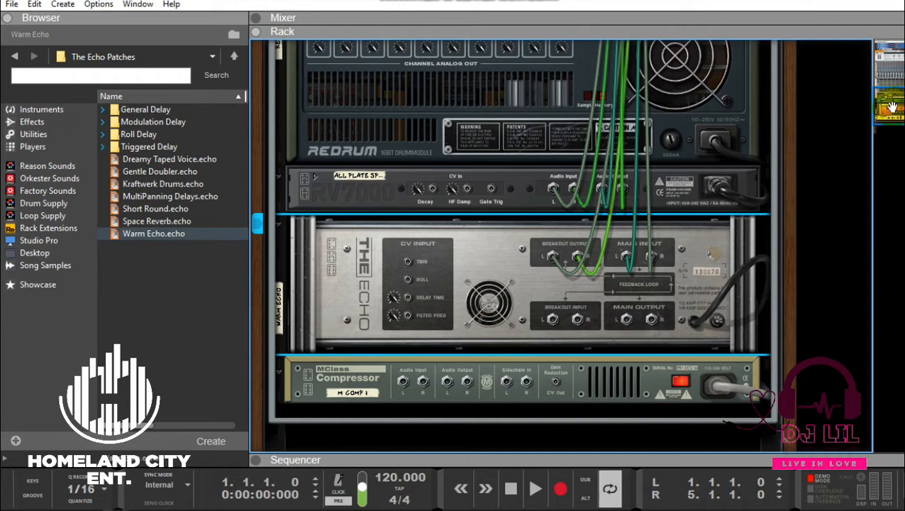
left_click_drag(893, 103, 891, 90)
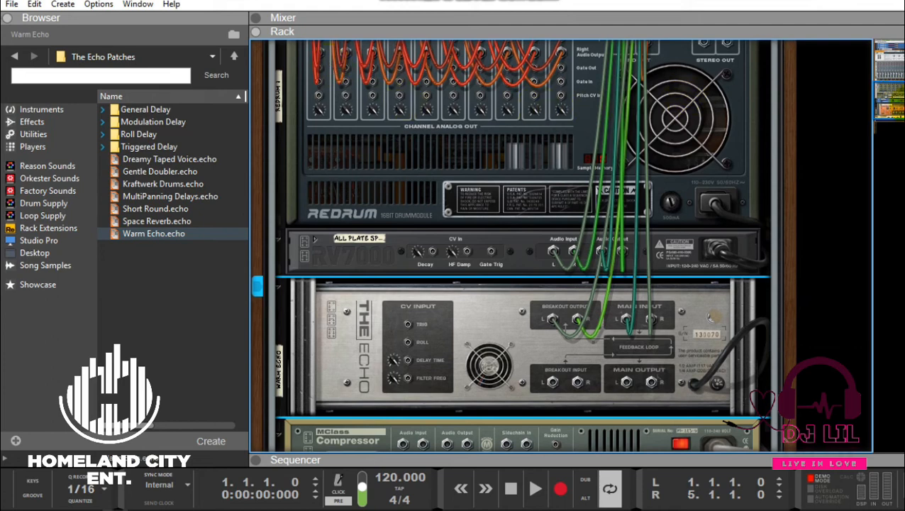
scroll(318, 106, "up", 3)
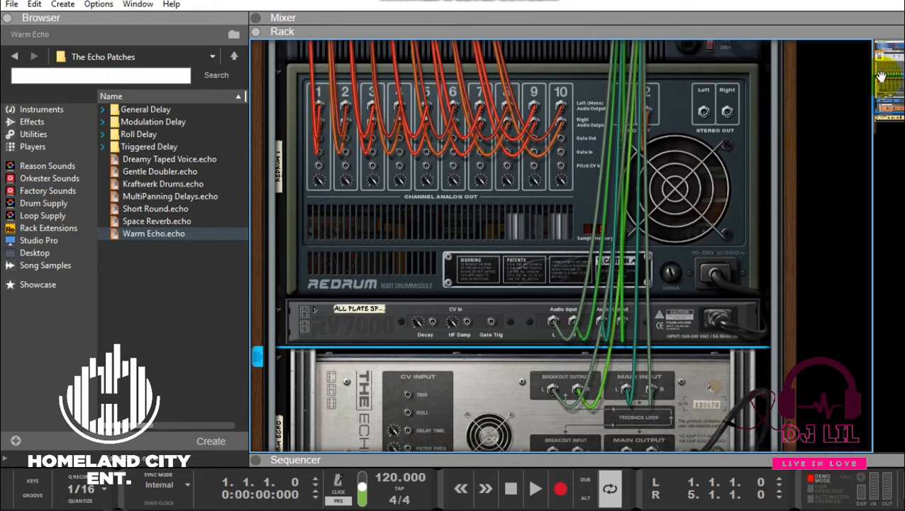
mouse_move(887, 99)
left_mouse_down()
mouse_move(893, 83)
mouse_move(889, 99)
left_mouse_up()
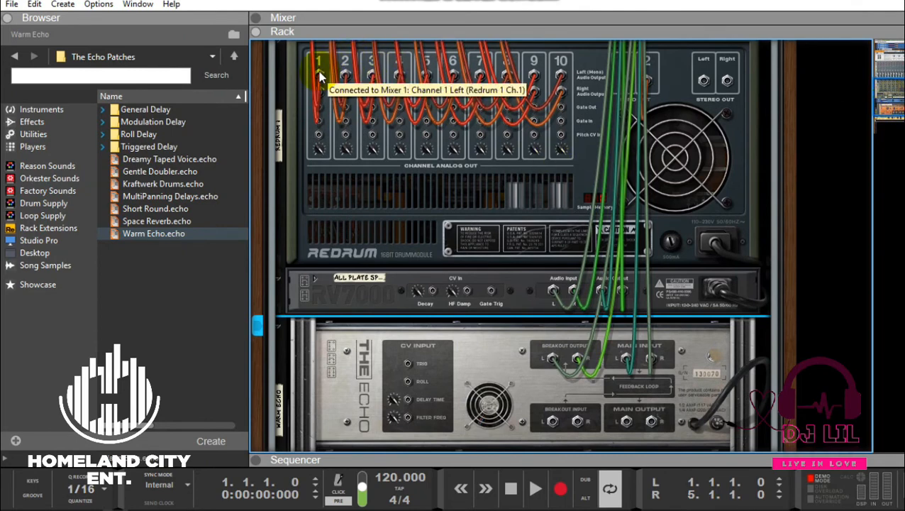
left_click_drag(318, 76, 466, 346)
scroll(853, 129, "up", 10)
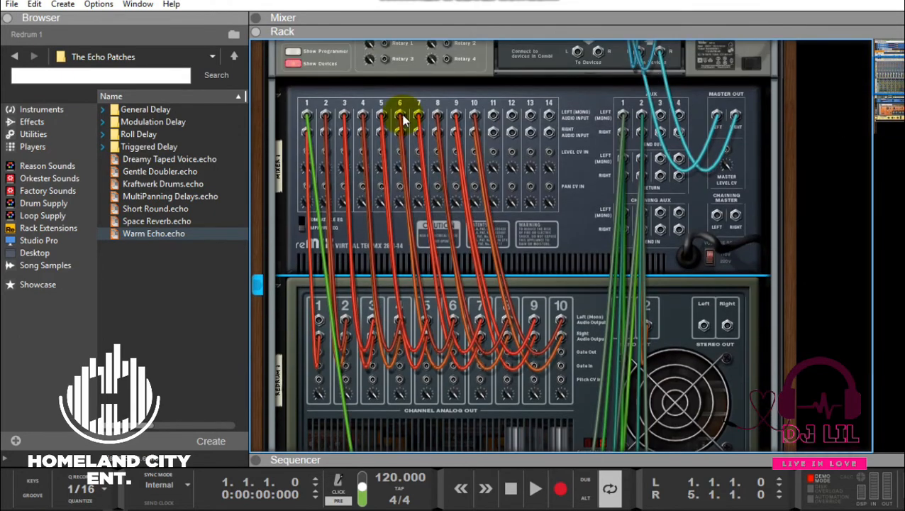
left_click_drag(320, 344, 424, 384)
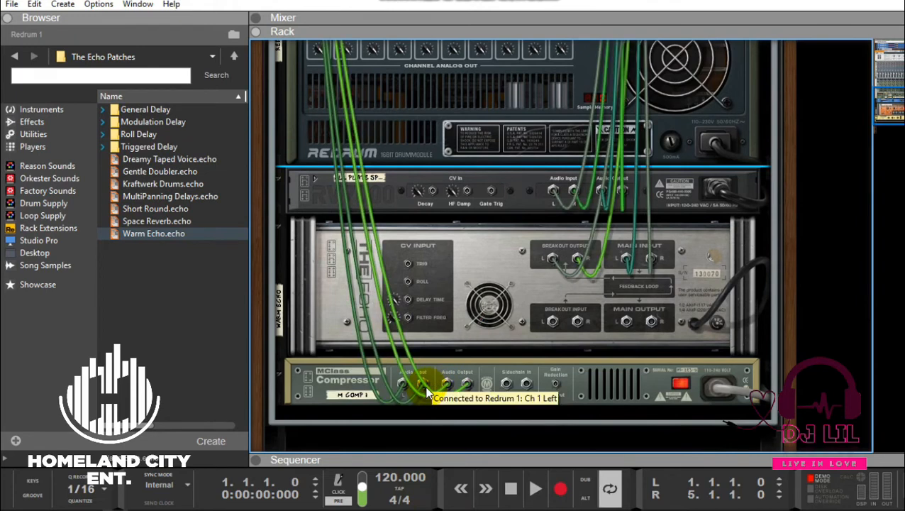
key("Tab")
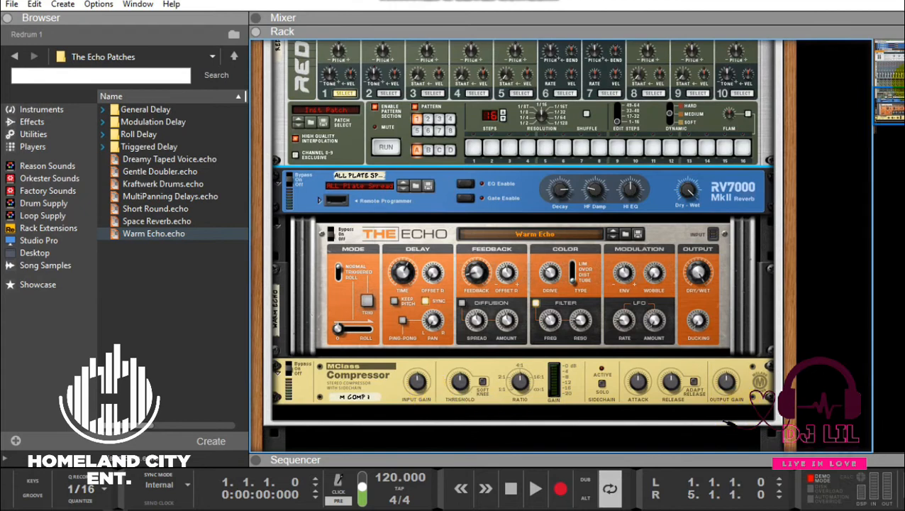
Start browsing samples for Redrum channel 1 and open the Program Files (x86) folder on the C: drive
scroll(730, 418, "up", 5)
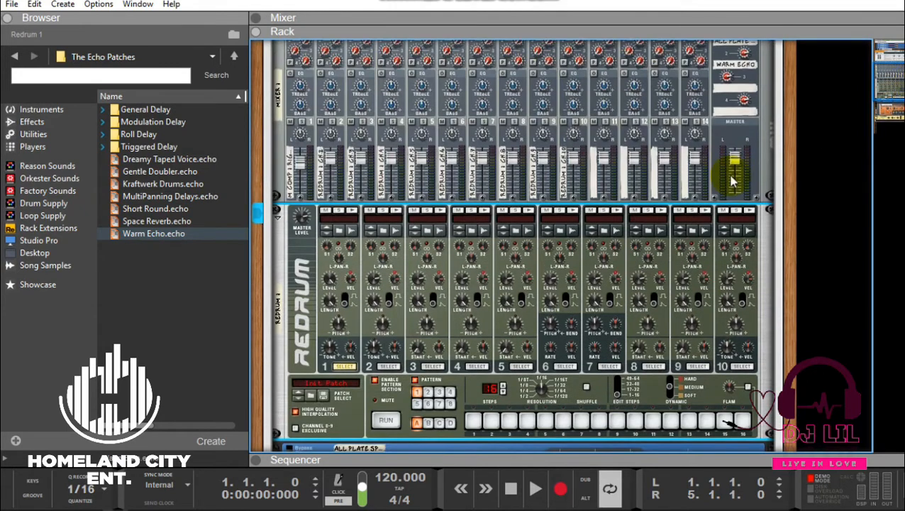
left_click(339, 232)
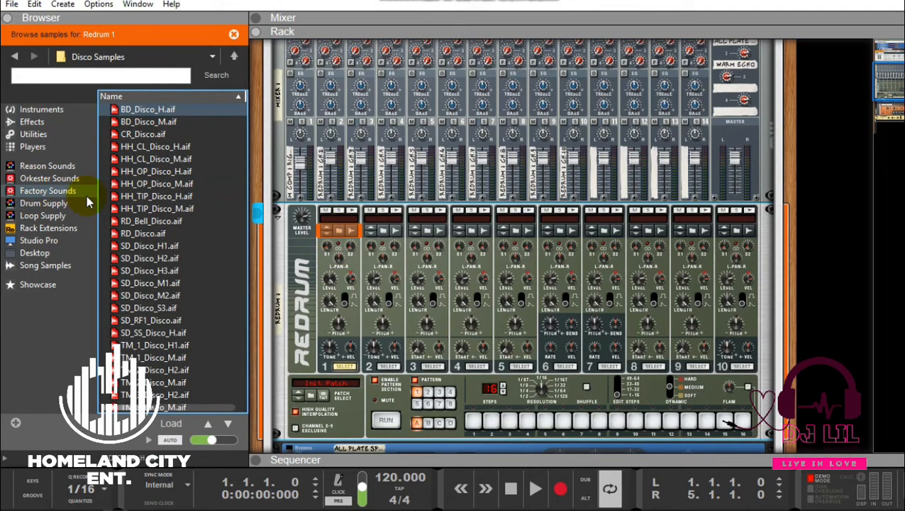
left_click(53, 243)
double_click(138, 208)
left_click(142, 172)
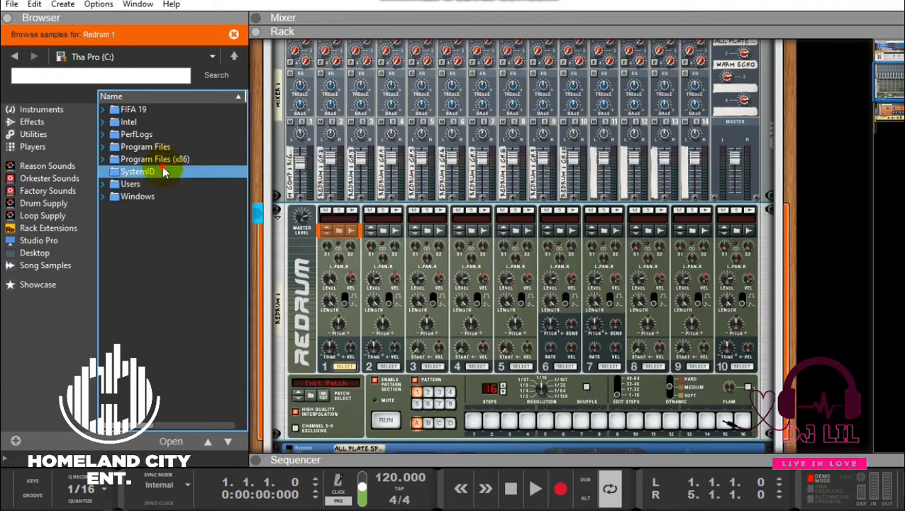
double_click(163, 172)
left_click(15, 56)
left_click(154, 160)
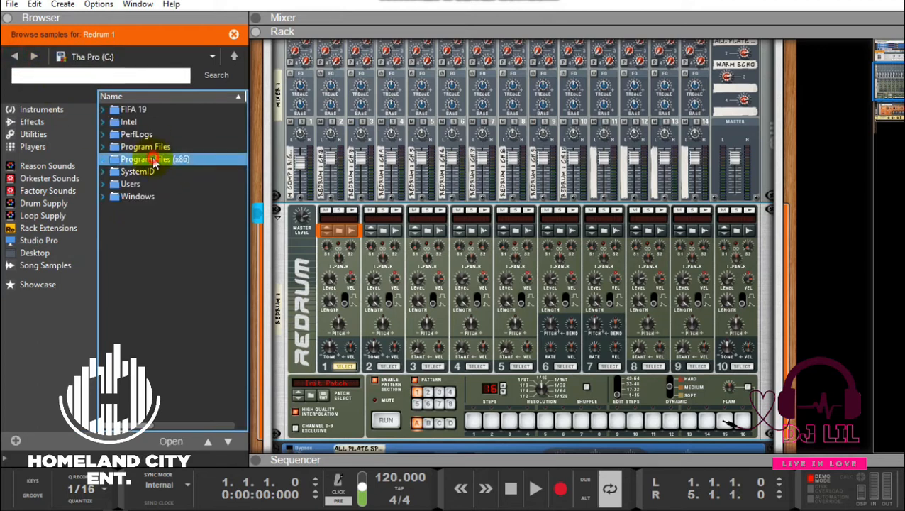
double_click(154, 160)
Open the RefillMegaPack folder inside Propellerhead > Reason
left_click_drag(245, 217, 242, 290)
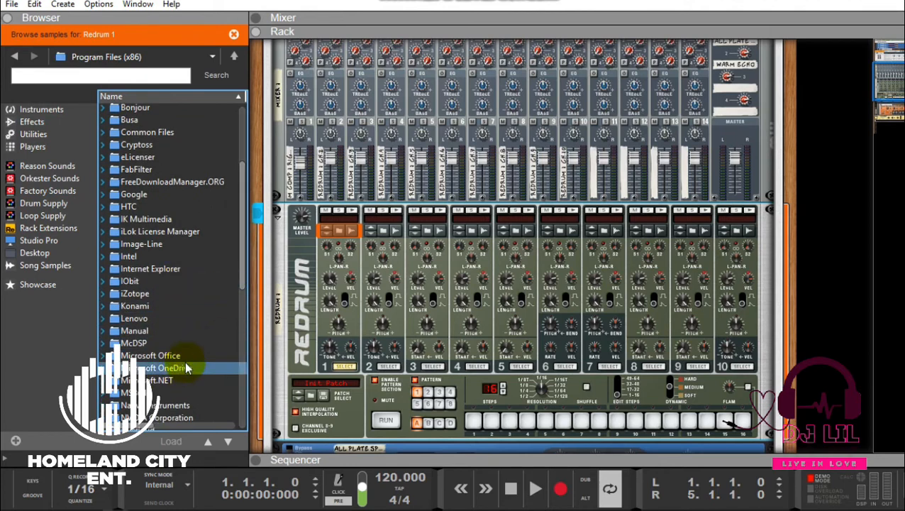
scroll(236, 298, "down", 4)
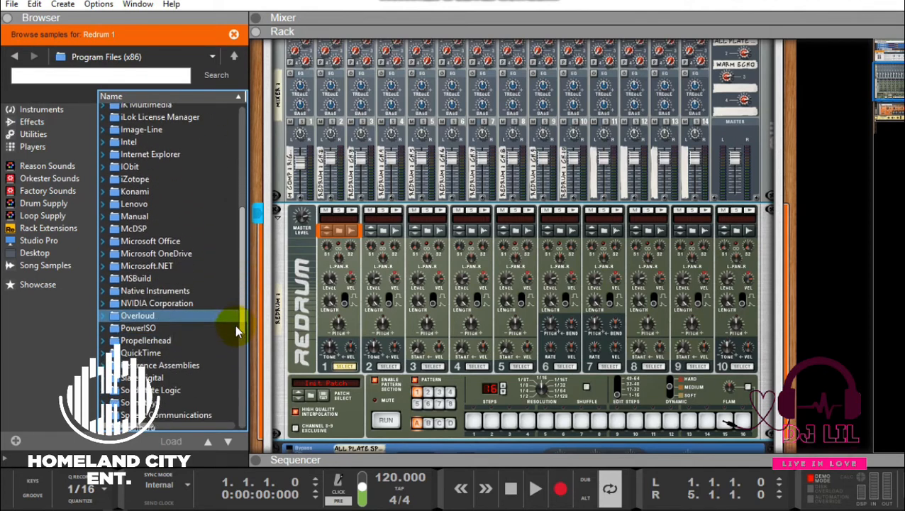
scroll(235, 331, "down", 1)
double_click(163, 303)
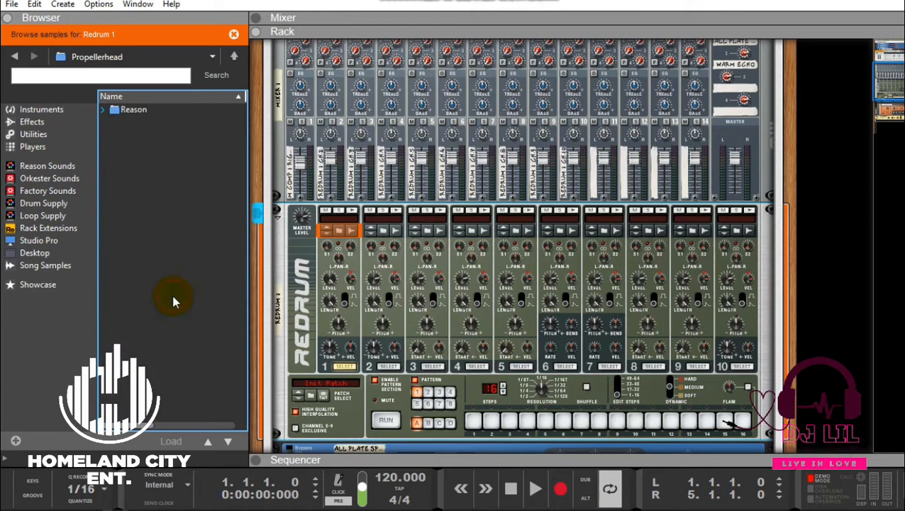
double_click(132, 111)
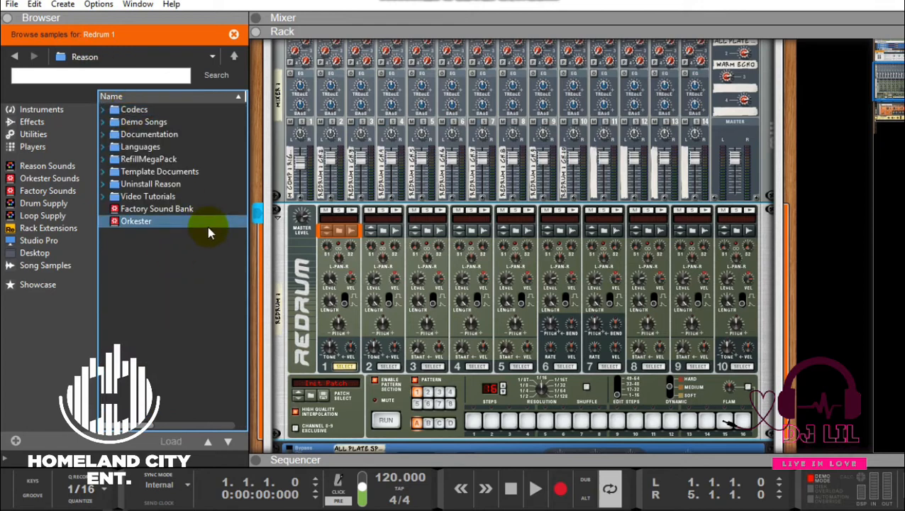
double_click(162, 161)
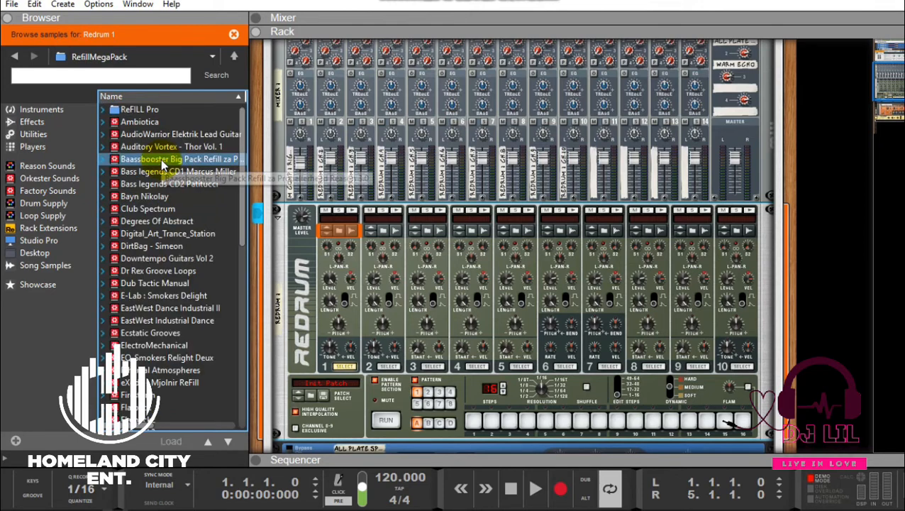
Go through ReFILL Pro and DRUM KITS to open the Decap Drums That Knock Vol. 8 WAV folder
left_click(159, 108)
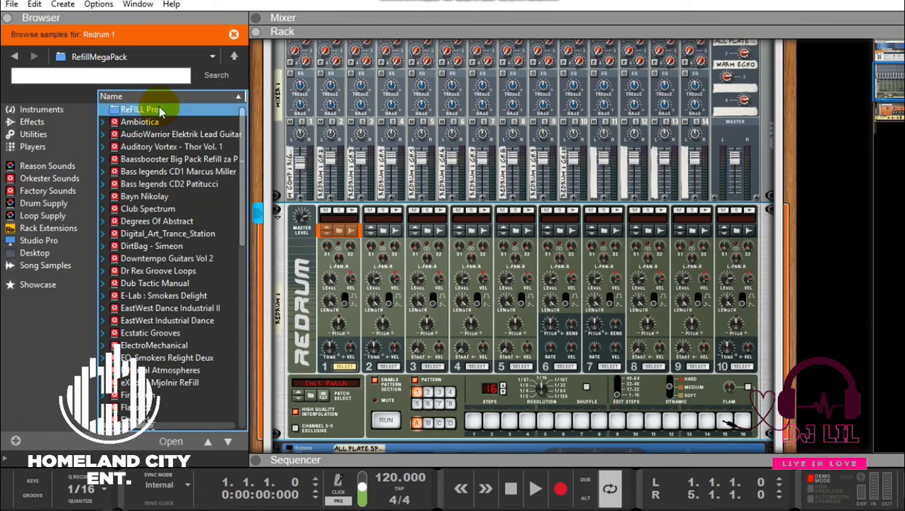
double_click(158, 108)
left_click(151, 174)
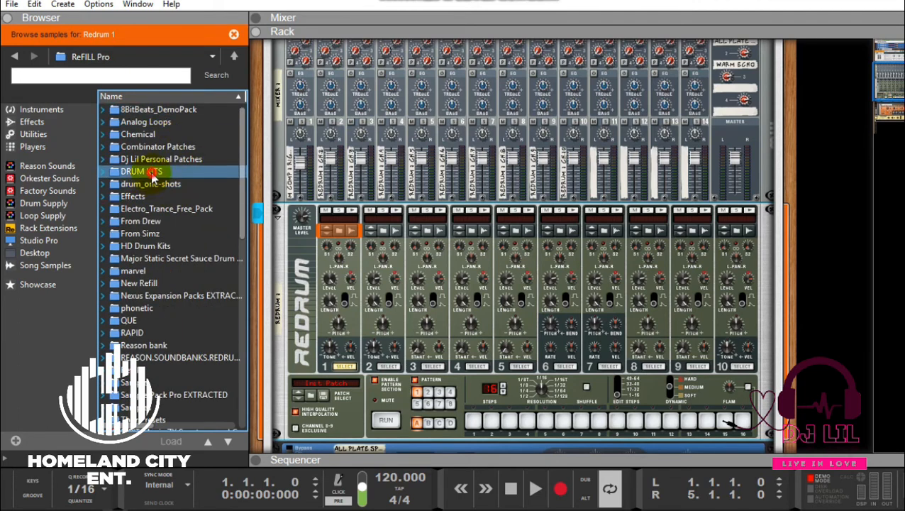
double_click(151, 174)
left_click(165, 146)
double_click(164, 146)
left_click(145, 111)
double_click(146, 111)
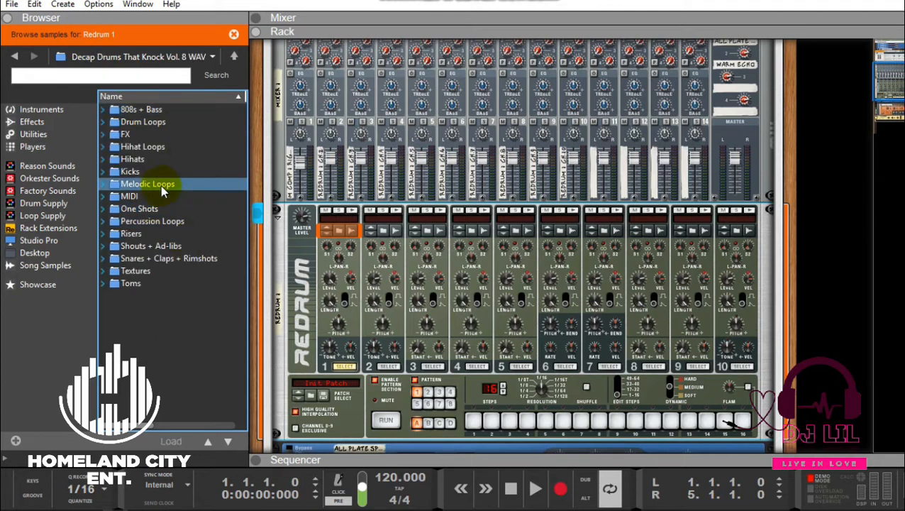
Load the Deep Tamb Kick sample from the Kicks folder into Redrum channel 1
left_click(128, 172)
double_click(129, 172)
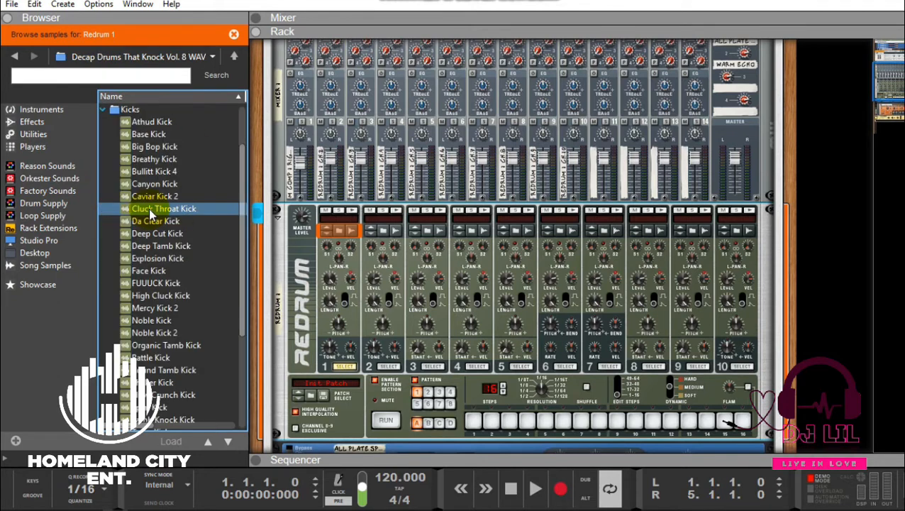
left_click(151, 212)
left_click(161, 247)
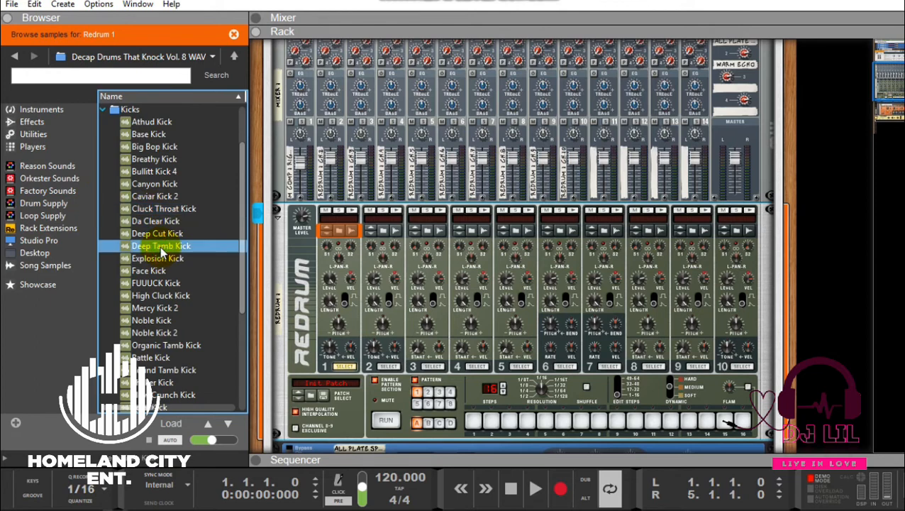
left_click(329, 282)
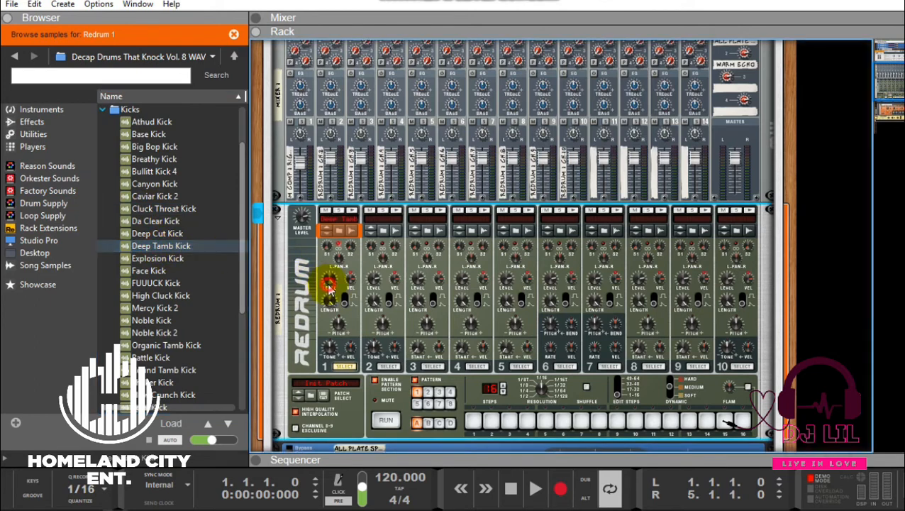
Return to the Decap drum kit and load Good Mood Clap Snare from Snares + Claps + Rimshots into Redrum channel 2
left_click(385, 231)
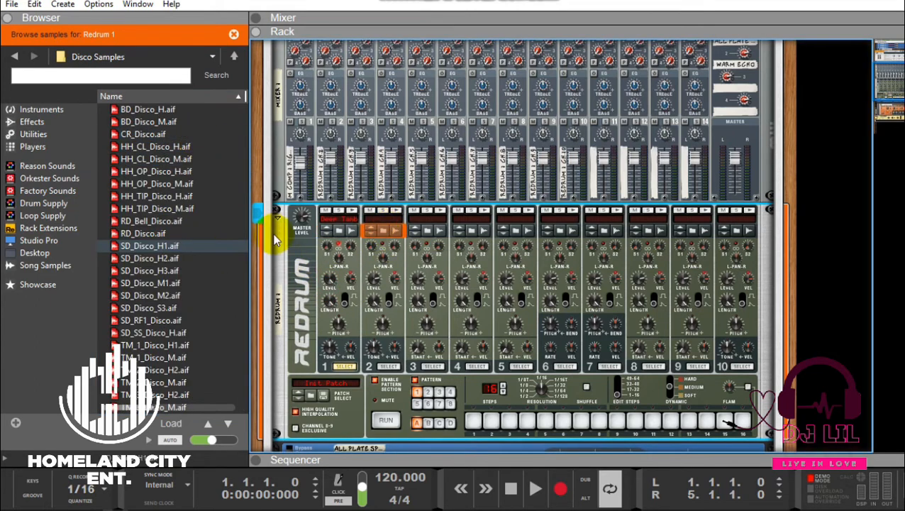
left_click(342, 231)
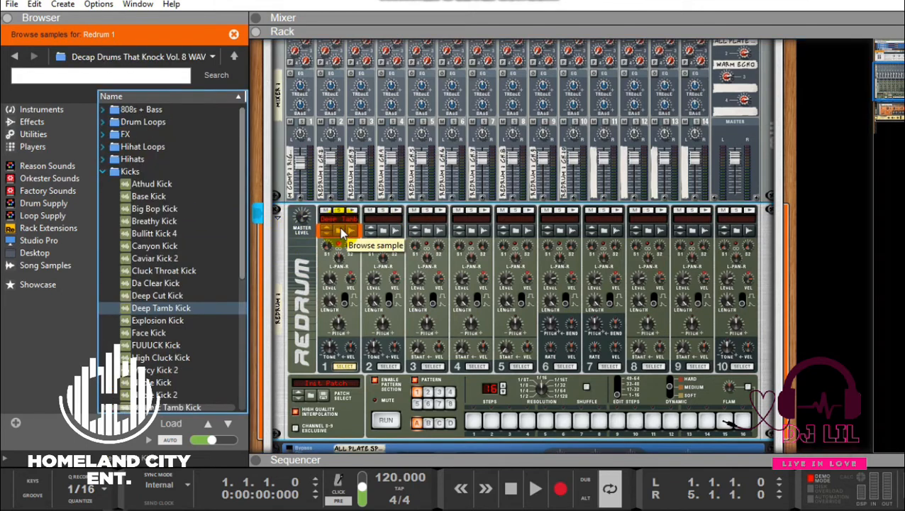
left_click(130, 159)
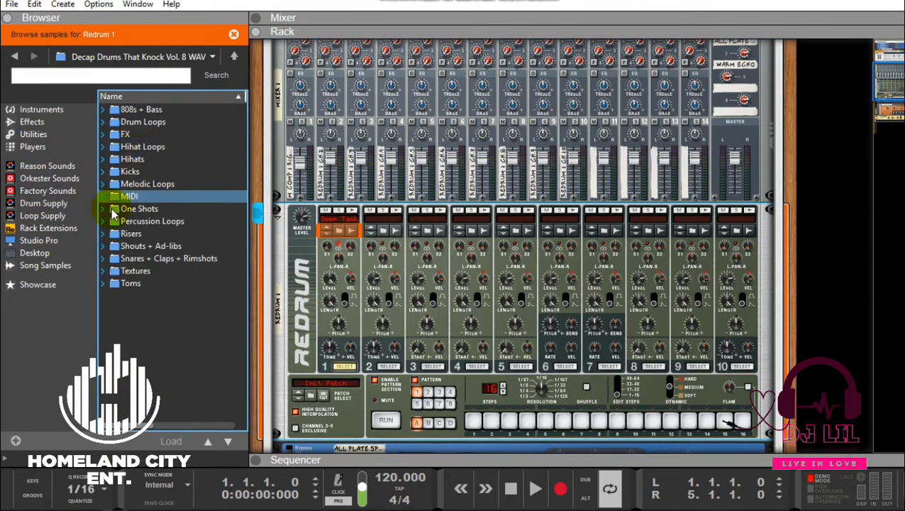
left_click(104, 263)
left_click_drag(125, 270, 395, 259)
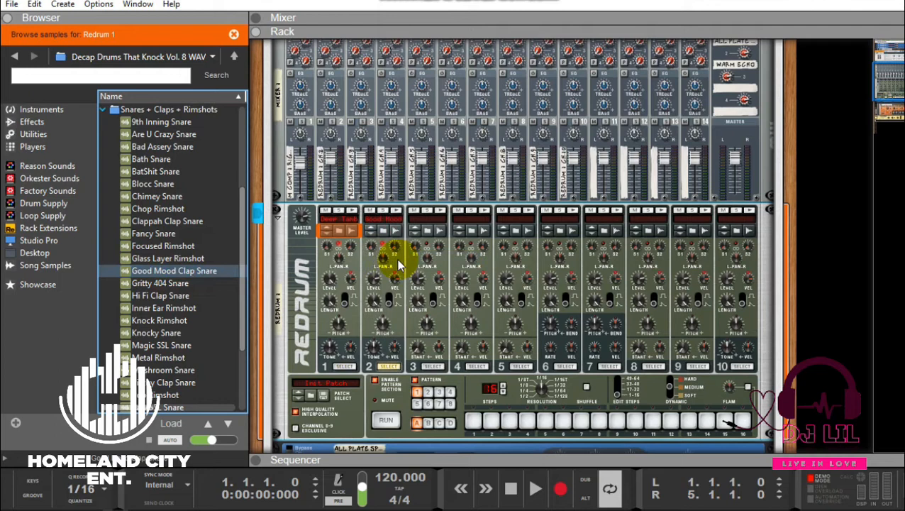
From the Hihats folder, load Hat3-short into Redrum channel 3 and Hat3-Long into channel 4
left_click(104, 111)
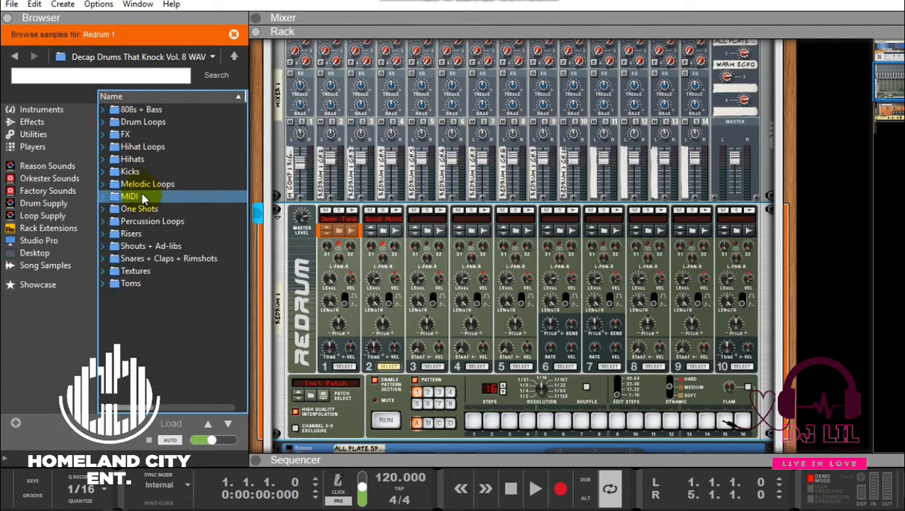
double_click(145, 163)
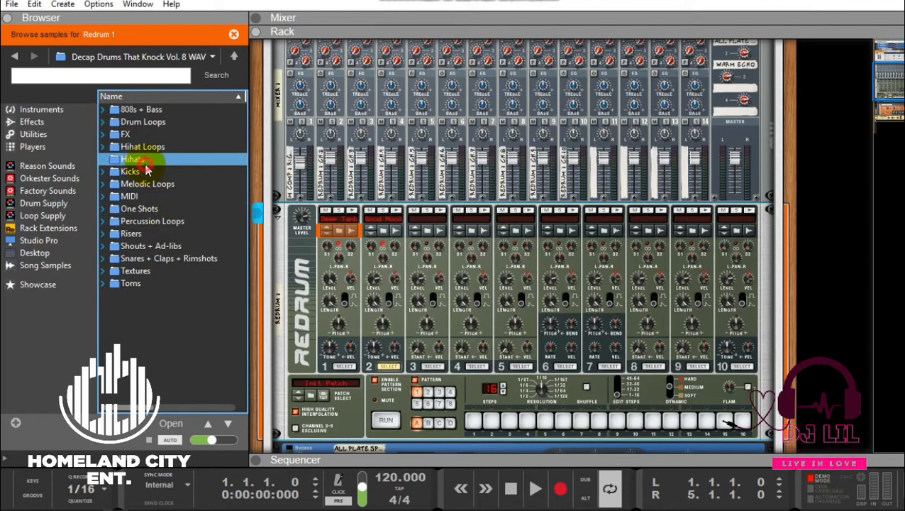
left_click_drag(141, 208, 438, 264)
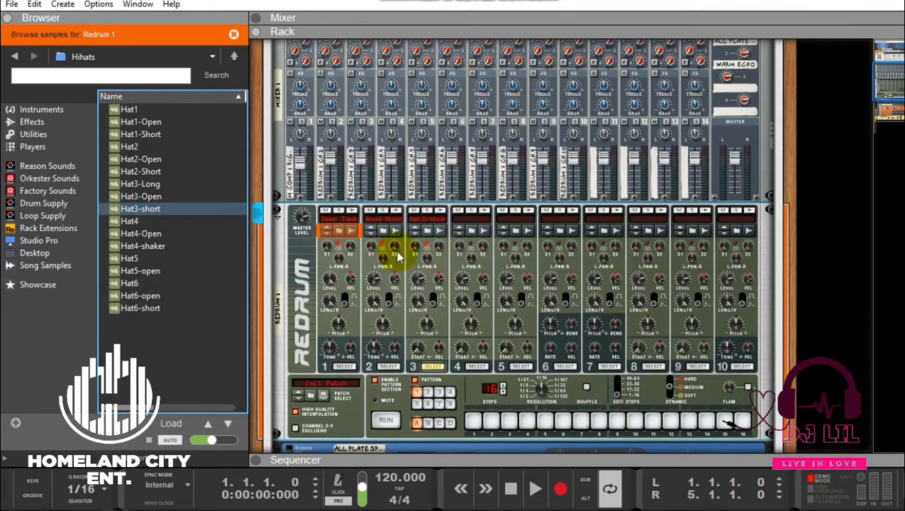
left_click_drag(145, 184, 477, 238)
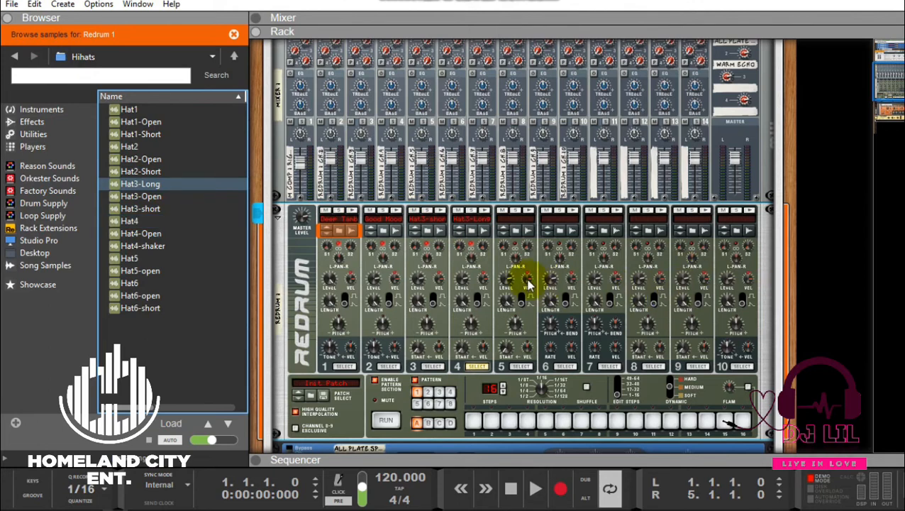
Open the On-screen Piano Keys and audition the loaded drum sounds from the computer keyboard
mouse_move(526, 278)
key("F4")
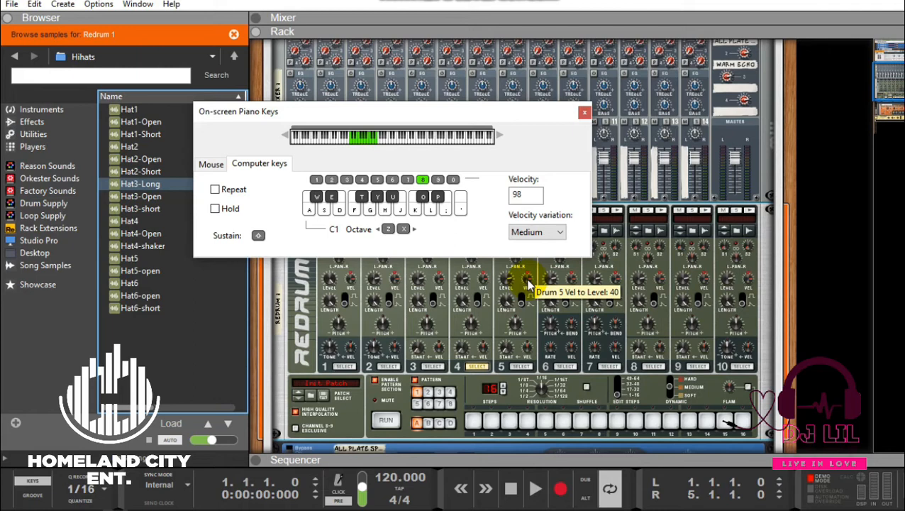
key("a")
key("2")
key("a")
key("w")
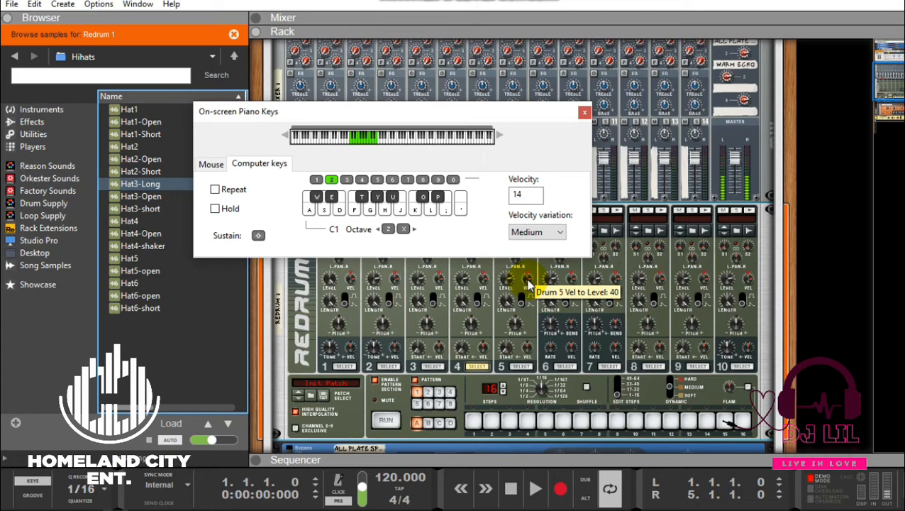
key("e")
key("w")
Move the On-screen Piano Keys clear of the first Redrum channels, and set velocity to 98 with velocity variation None
left_click_drag(520, 115, 791, 236)
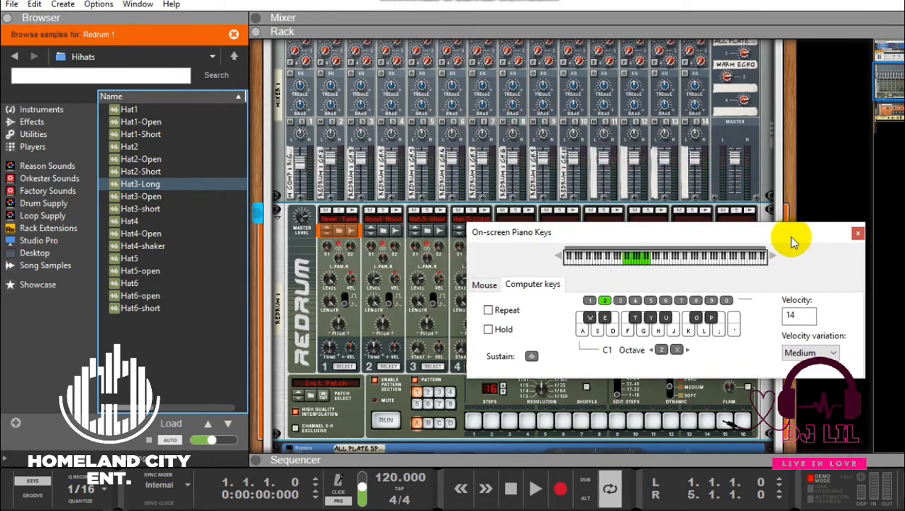
key("a")
key("a")
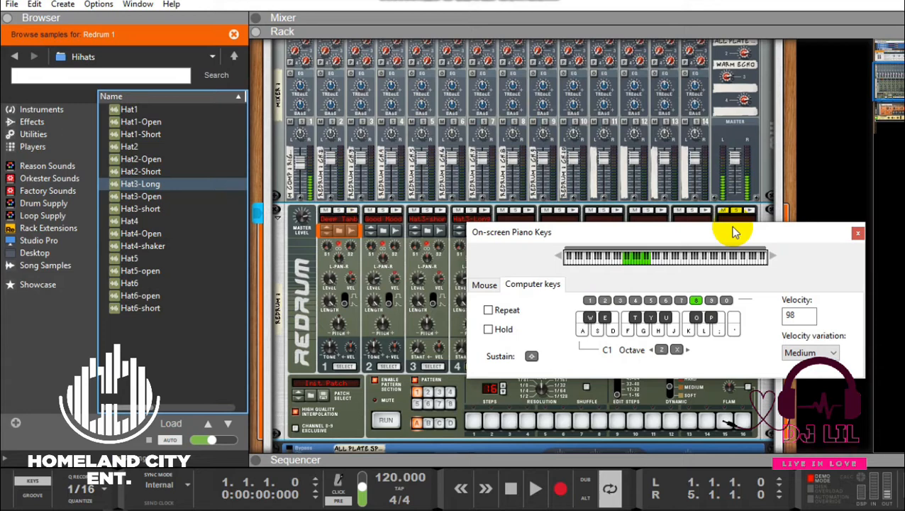
left_click(808, 353)
left_click(801, 371)
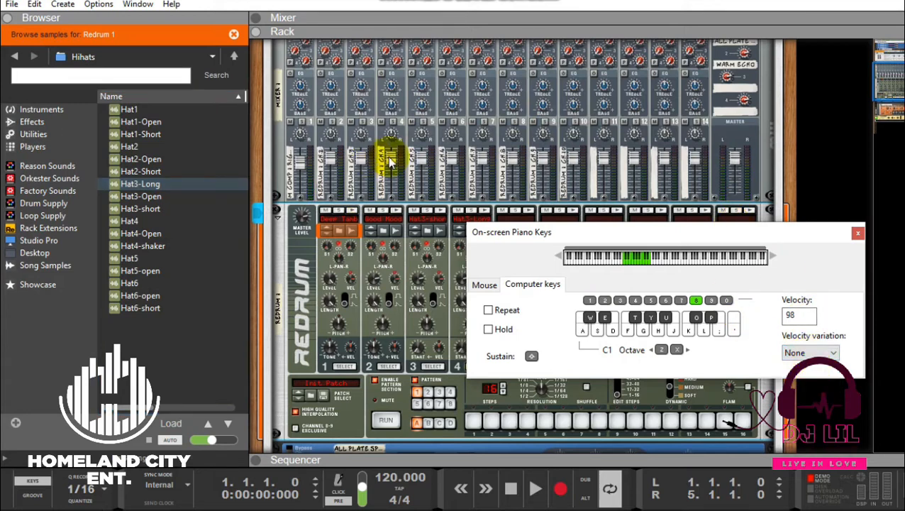
Adjust the mixer's channel 1 level to 94 and audition the kick and hi-hat
left_click(301, 173)
left_click_drag(302, 167, 302, 167)
key("a")
key("s")
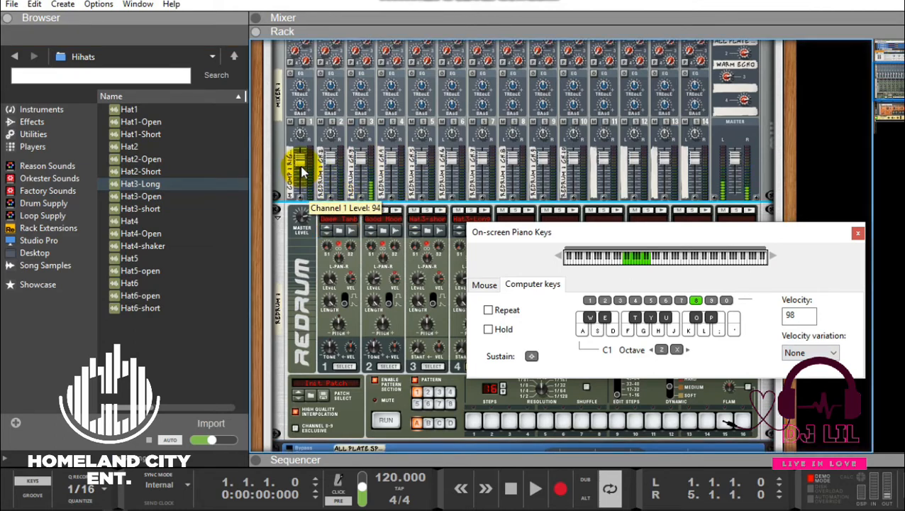
Switch Redrum channel 2 to the following sample, Gritty 404 Snare, and audition it
left_click(372, 238)
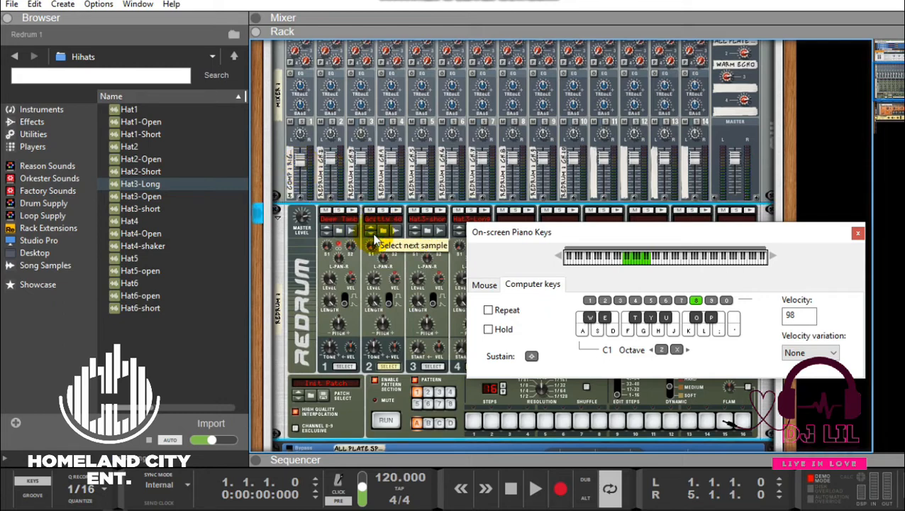
key("w")
key("w")
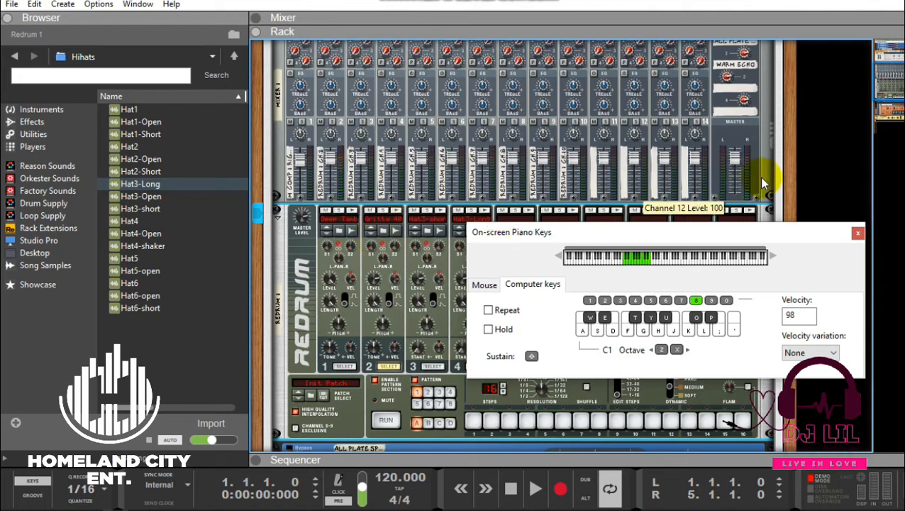
Raise mixer channel 2's Aux 1 send to 24 and audition the snare with the reverb
left_click_drag(892, 82, 894, 78)
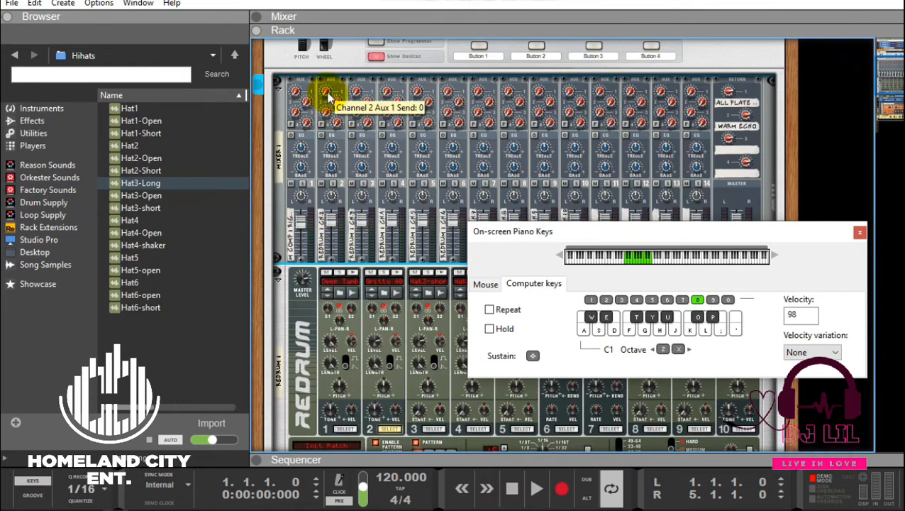
left_click_drag(327, 98, 327, 90)
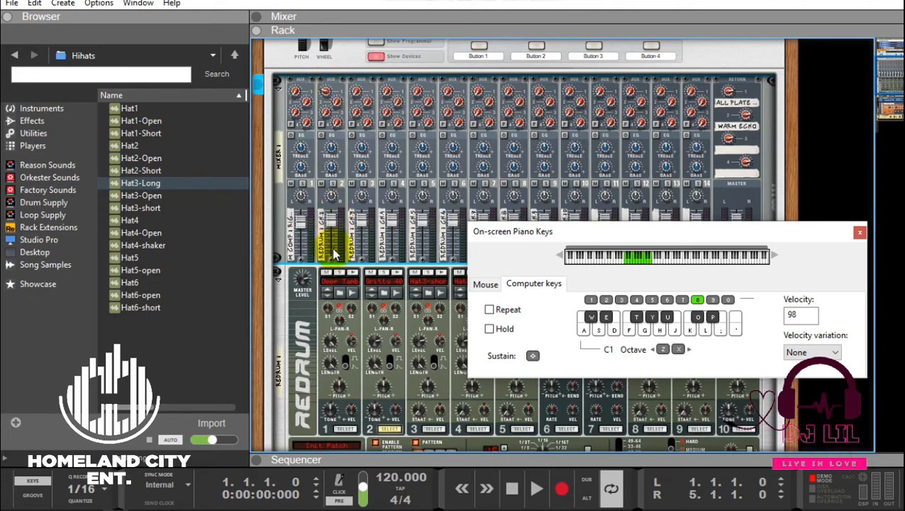
left_click(397, 276)
left_click(325, 93)
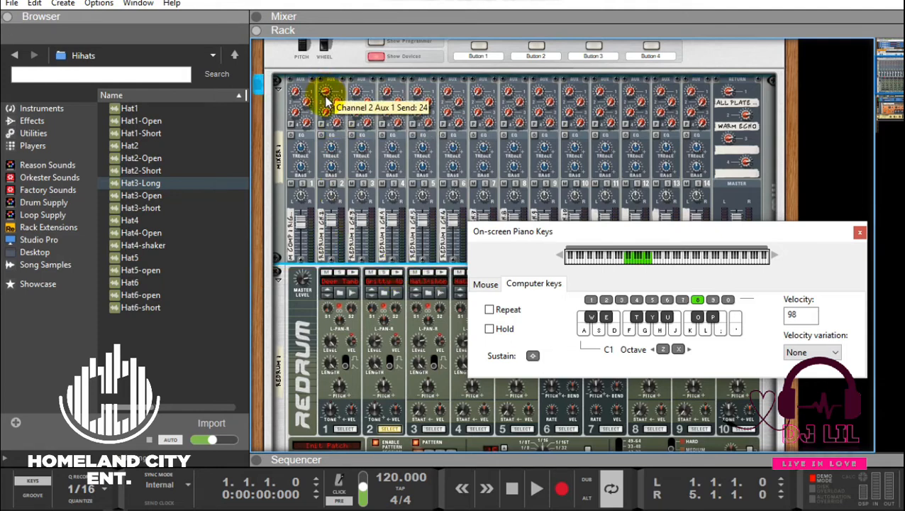
key("w")
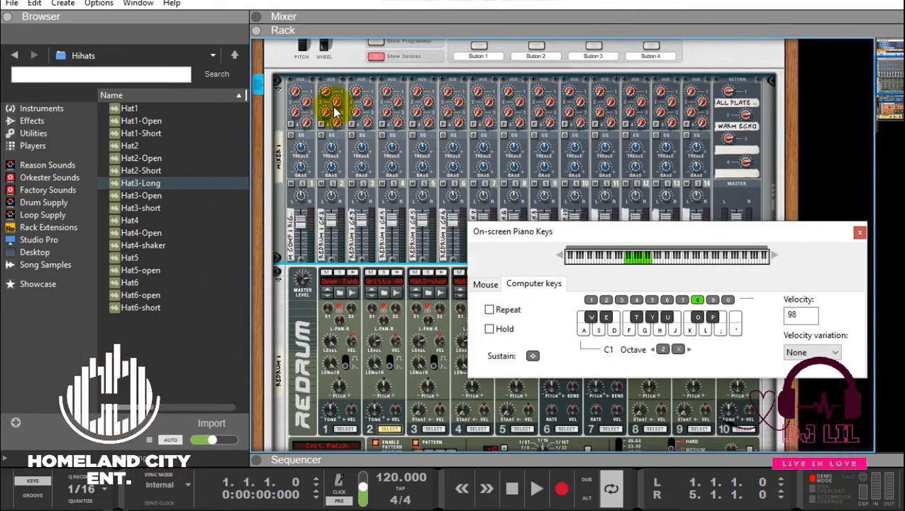
Raise mixer channel 3's Aux 1 send and audition the snare
mouse_move(341, 97)
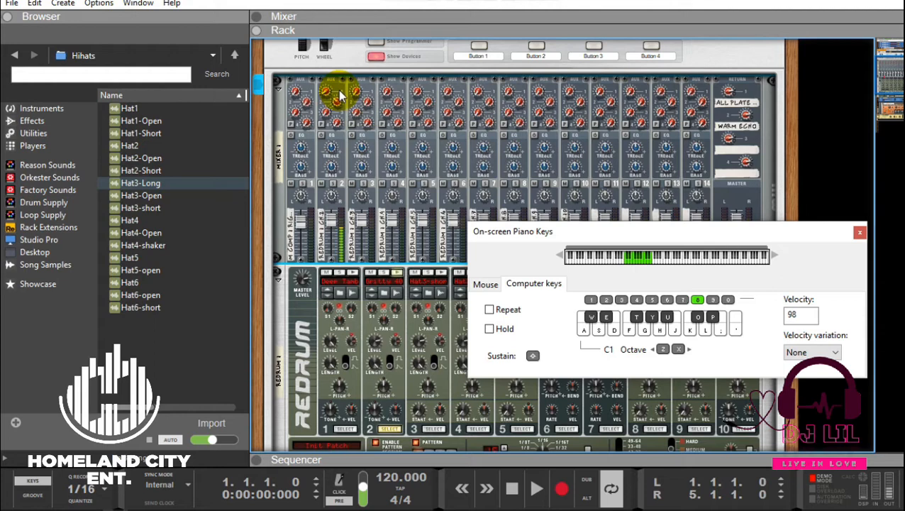
left_click_drag(341, 97, 341, 99)
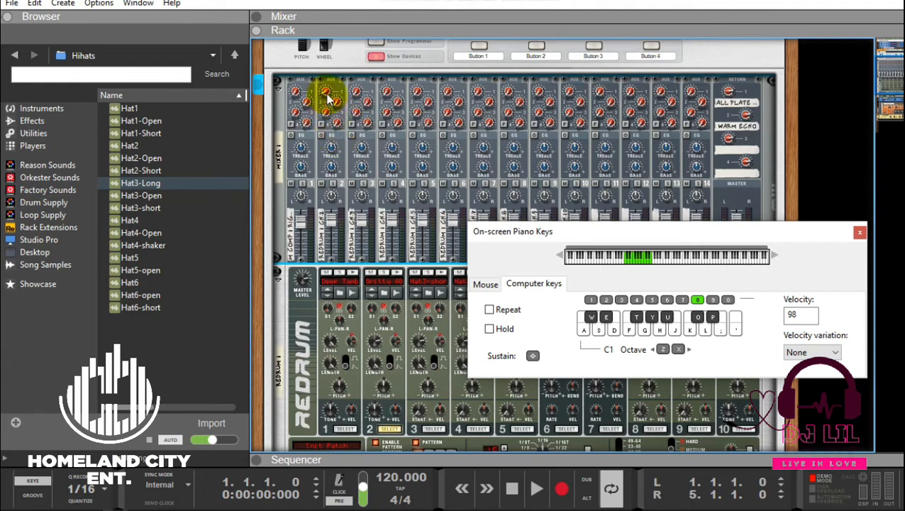
left_click_drag(358, 92, 361, 78)
key("w")
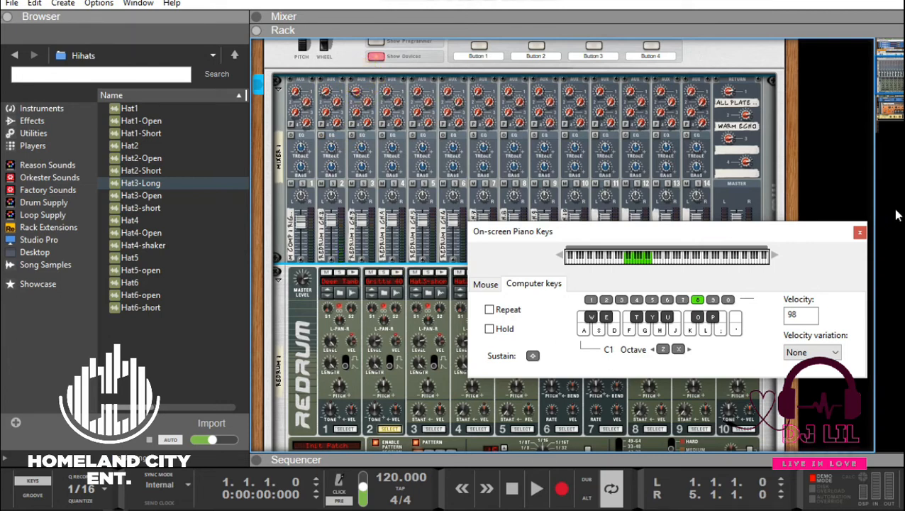
Close the On-screen Piano Keys and review the Combinator's mixer, Redrum, reverb, echo and compressor
left_click(860, 231)
left_click_drag(892, 92, 893, 130)
scroll(563, 244, "up", 10)
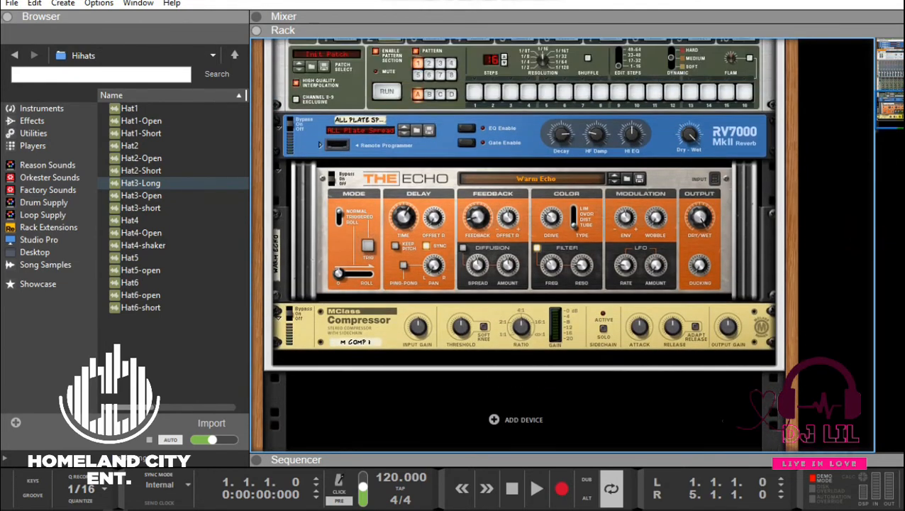
scroll(563, 244, "up", 3)
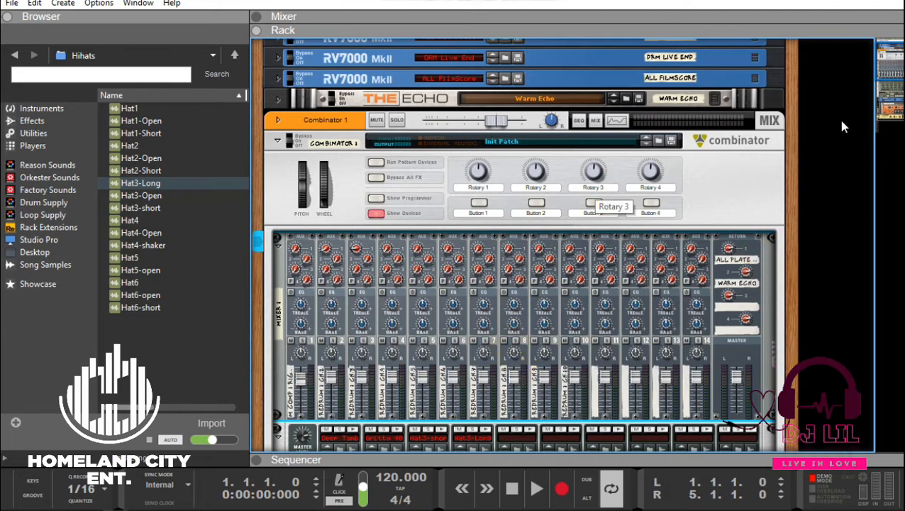
scroll(898, 74, "down", 7)
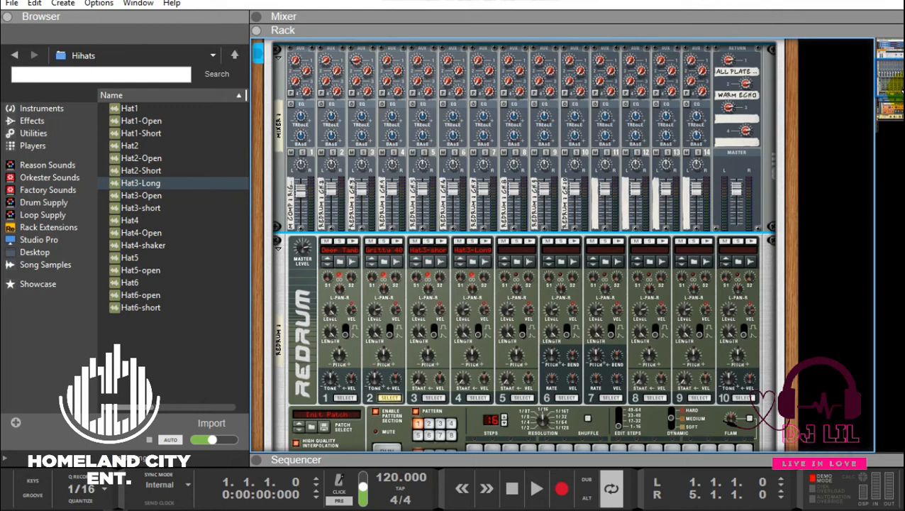
scroll(525, 244, "down", 10)
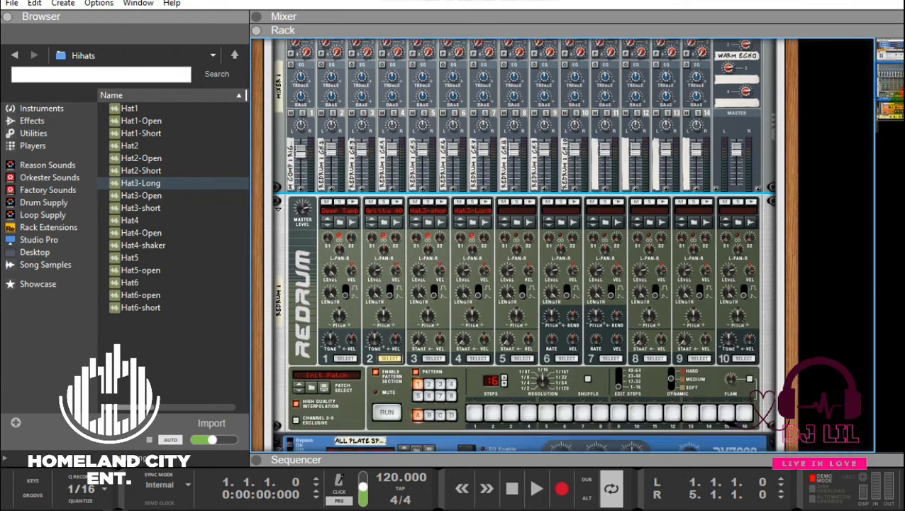
Start saving the Combinator patch and create and open a new Desktop folder named My Patches for it
left_click_drag(885, 125, 890, 106)
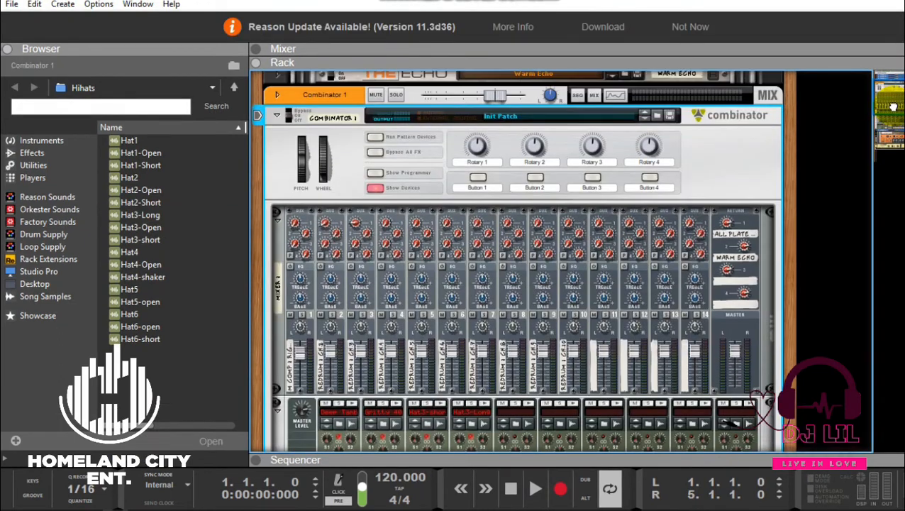
left_click(670, 117)
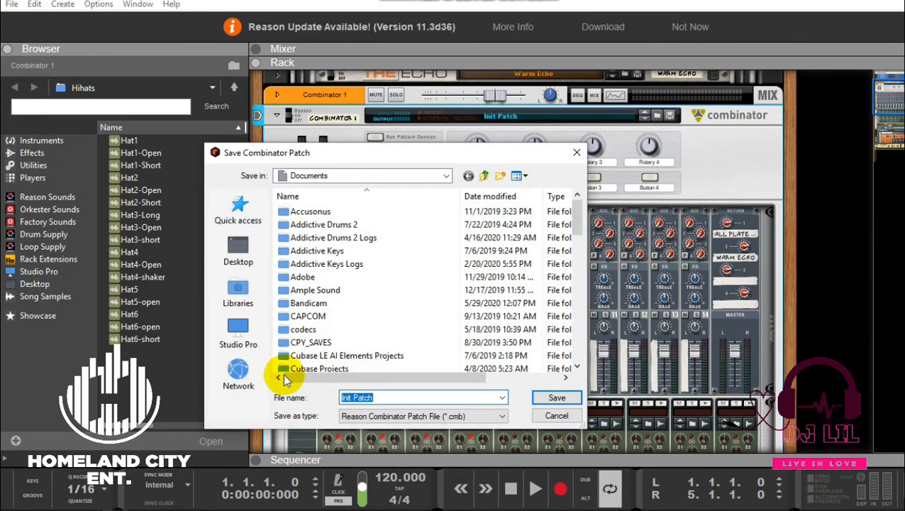
left_click_drag(580, 224, 576, 353)
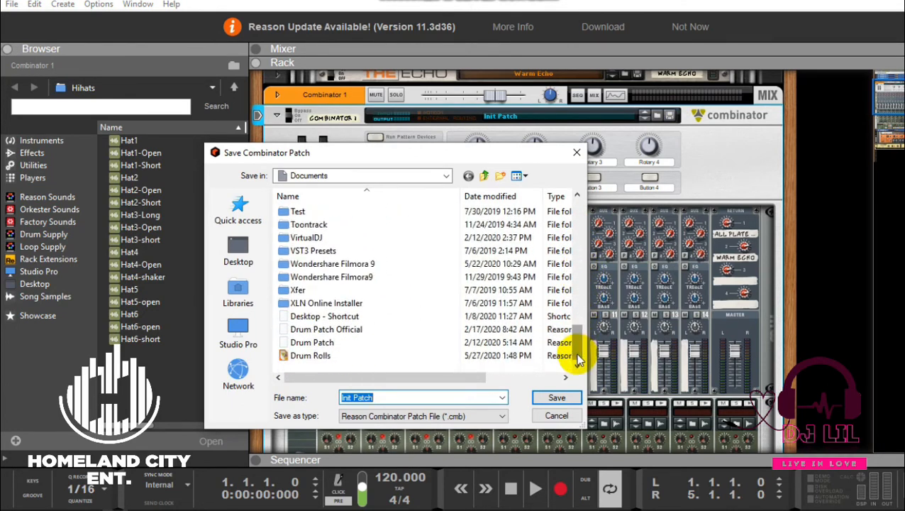
left_click(247, 261)
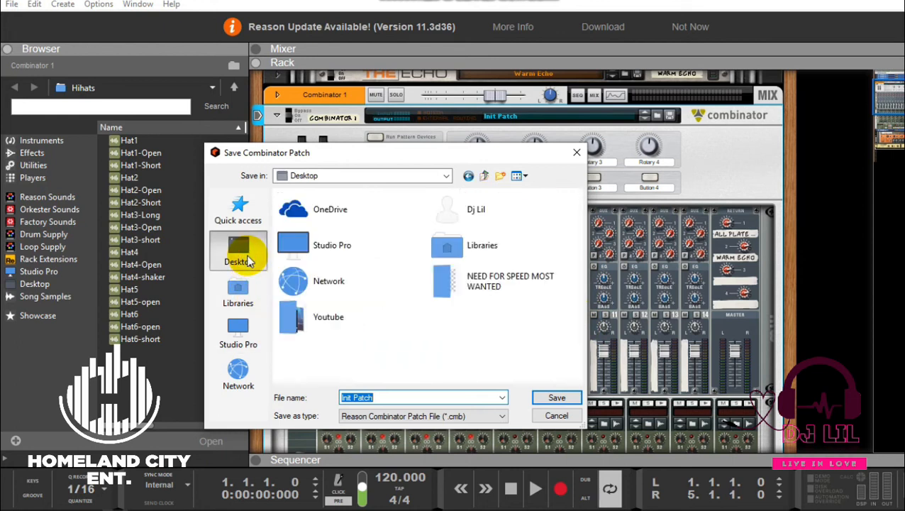
left_click(500, 177)
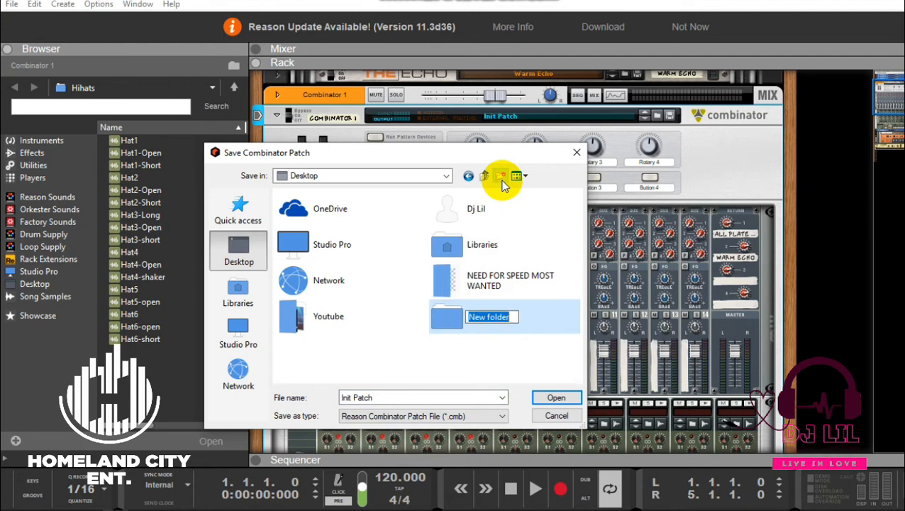
key("BackSpace")
type("My Pa")
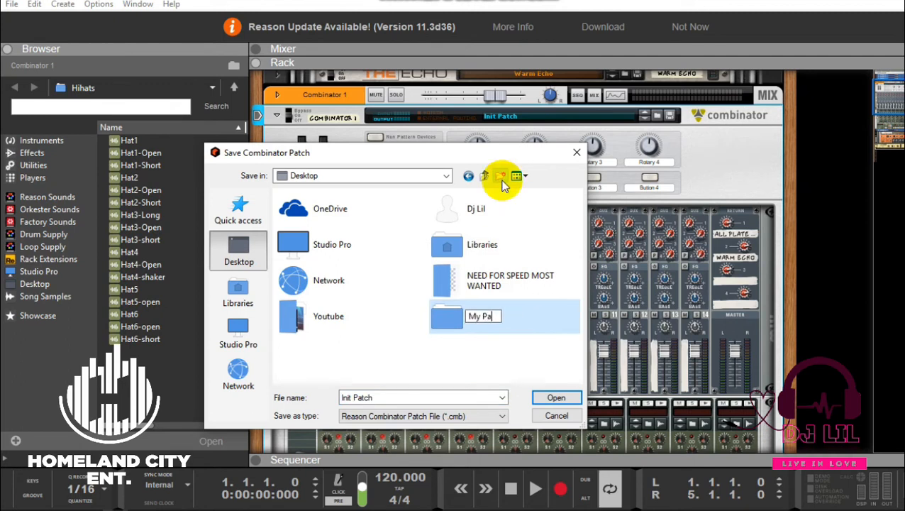
type("tches")
key("Return")
double_click(499, 327)
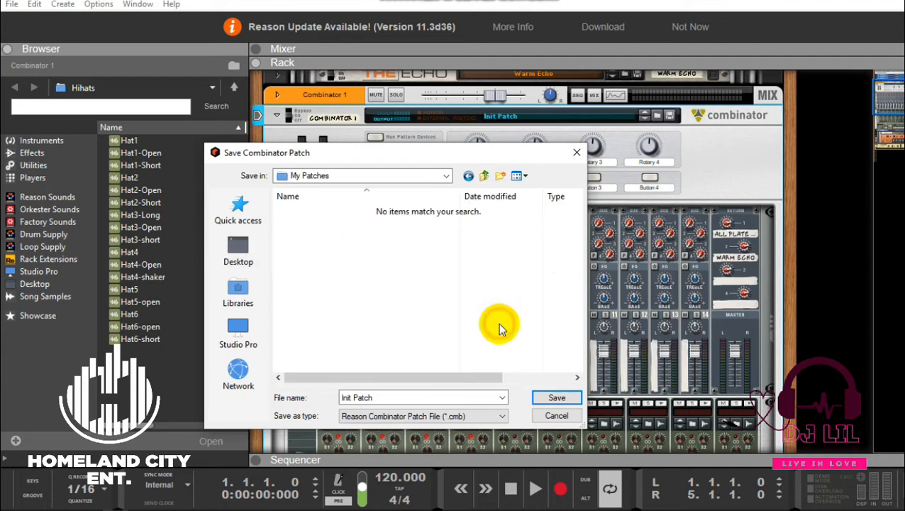
Name the Combinator patch My Drum Patch 1 and save it in the My Patches folder
left_click(405, 397)
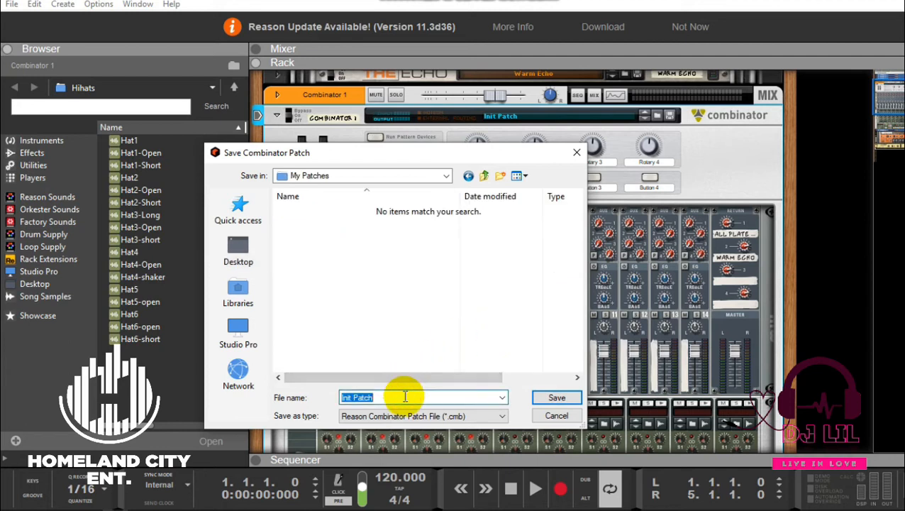
key("BackSpace")
type("M")
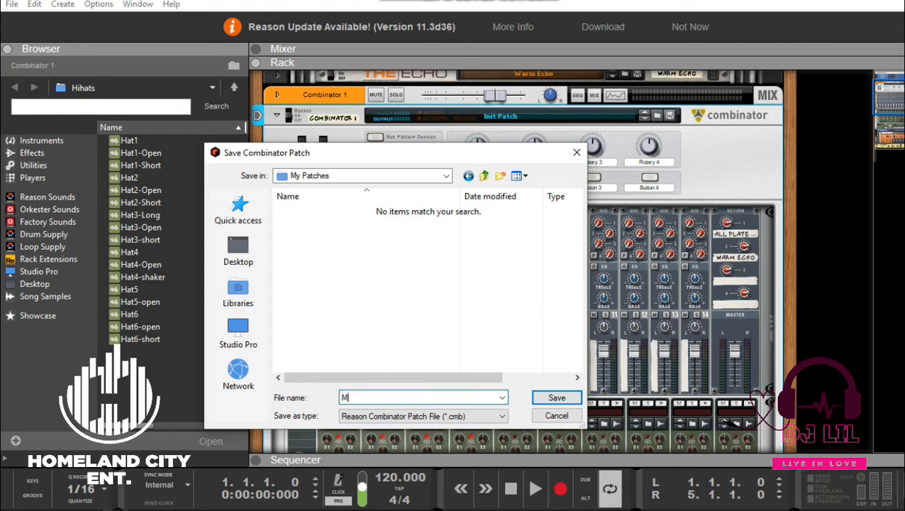
type("y Drum Patch 1")
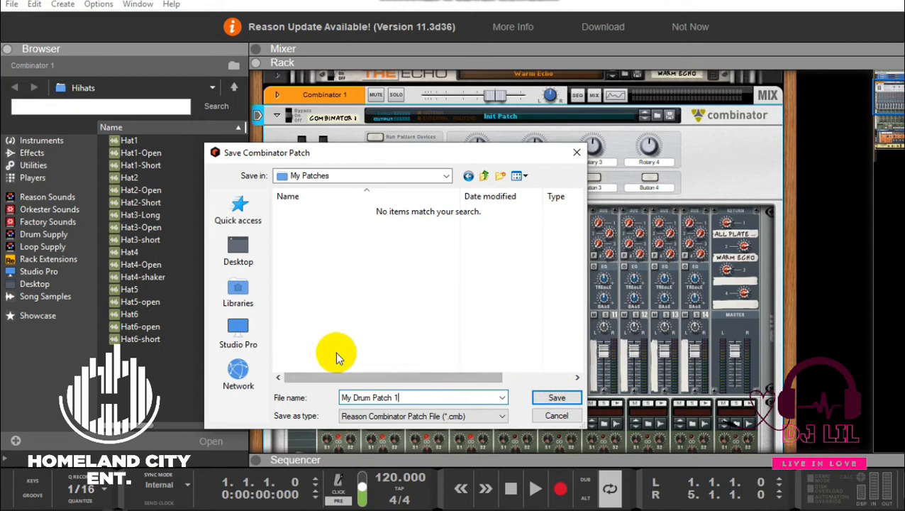
left_click(555, 398)
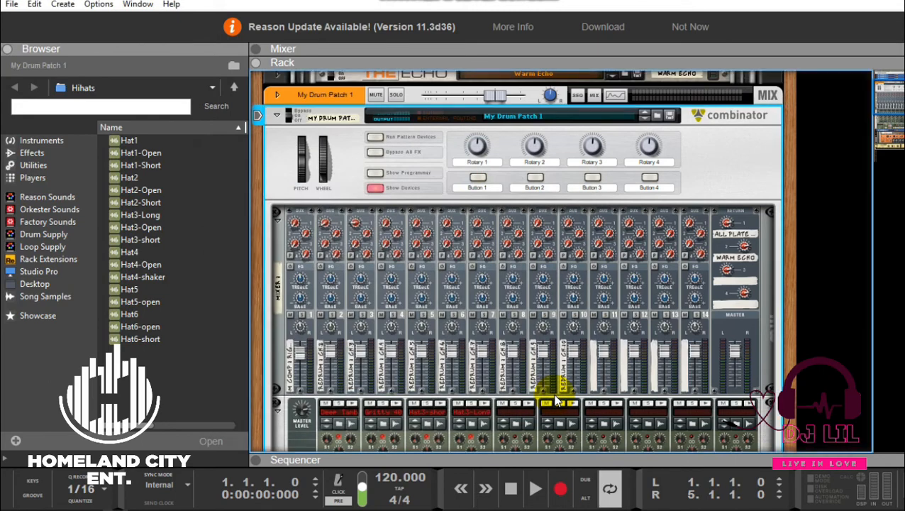
Delete the My Drum Patch 1 Combinator with its devices and track from the rack
right_click(731, 168)
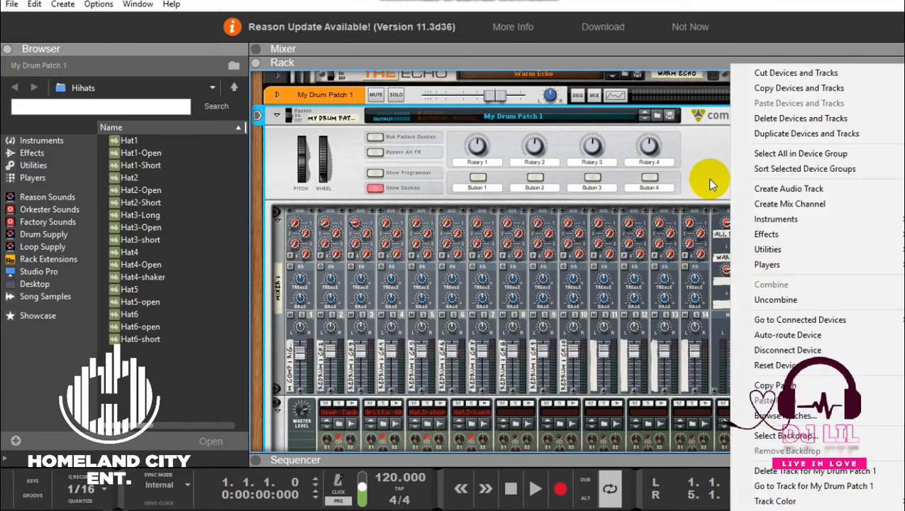
left_click(806, 120)
left_click(432, 278)
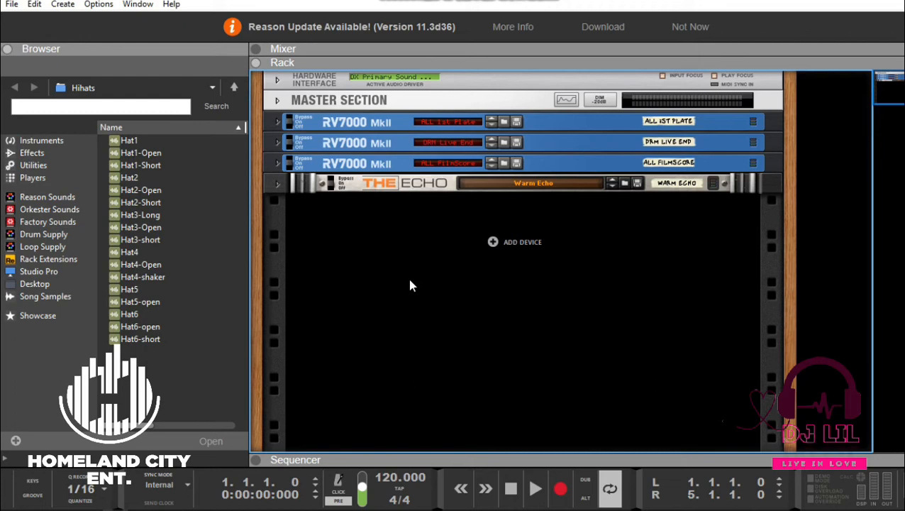
Create a new empty Combinator in the rack below The Echo
right_click(381, 260)
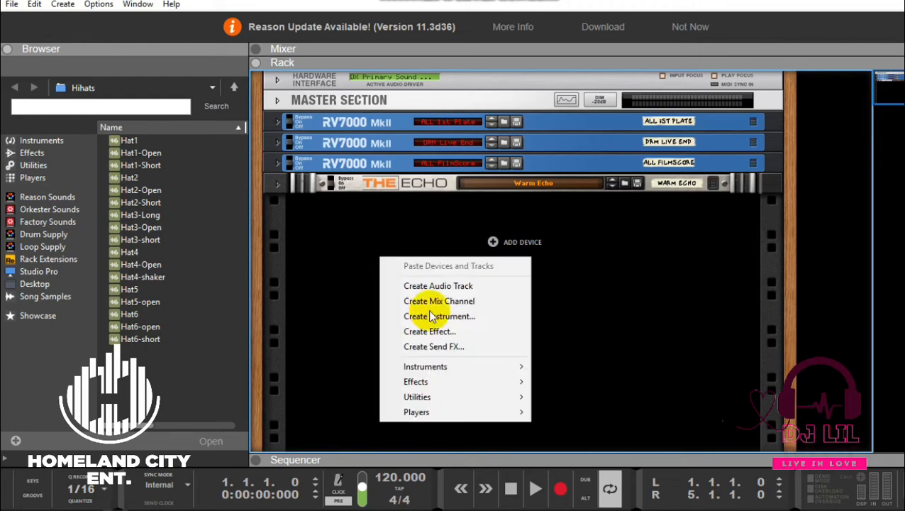
mouse_move(472, 383)
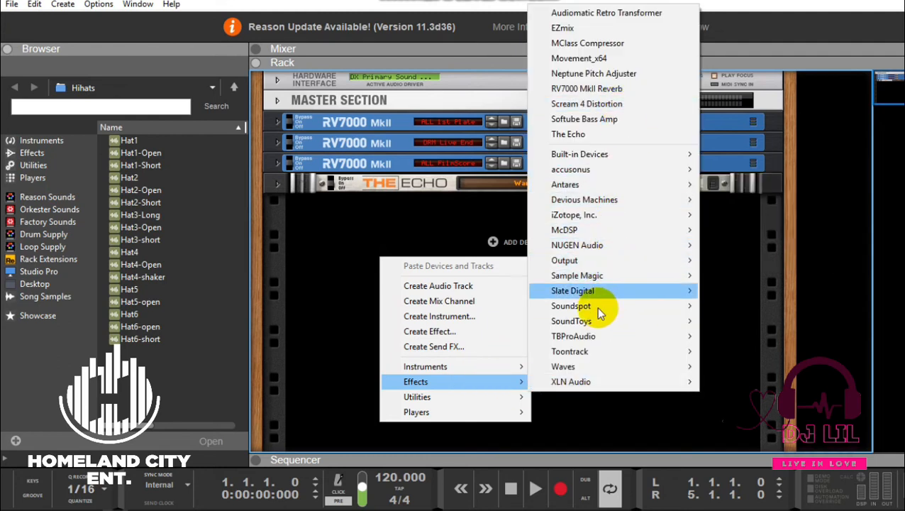
mouse_move(461, 397)
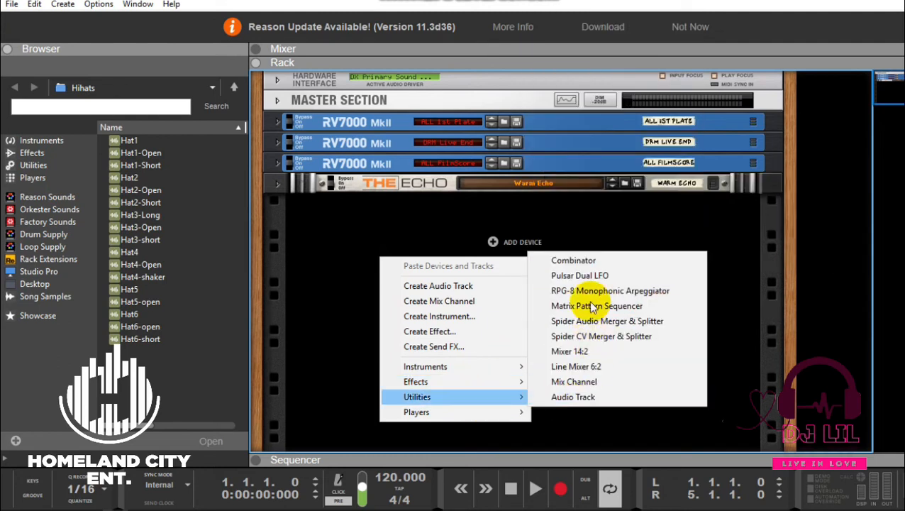
left_click(592, 260)
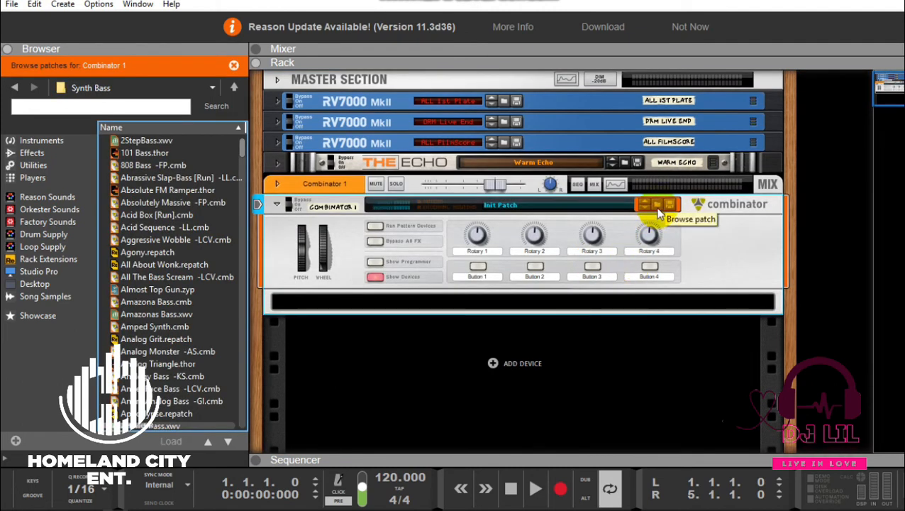
Load My Drum Patch 1 from the Desktop's My Patches folder into the empty Combinator
left_click(657, 208)
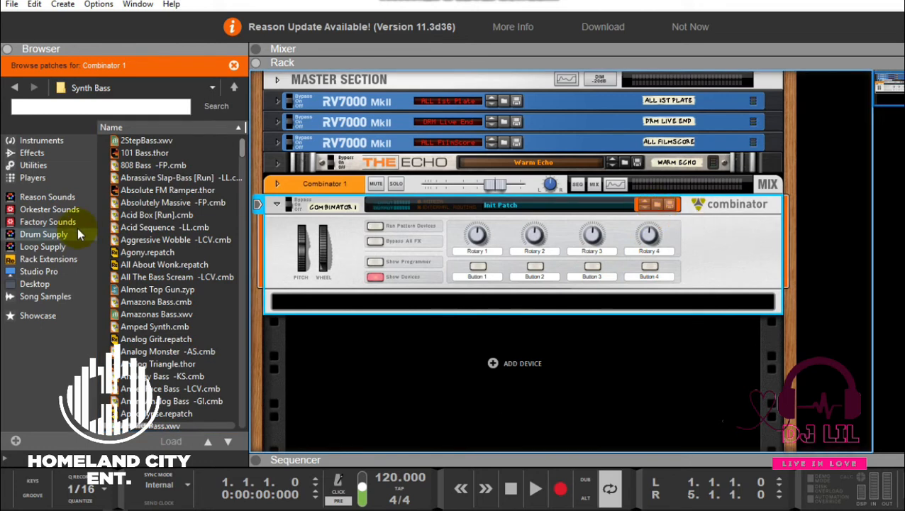
left_click(49, 283)
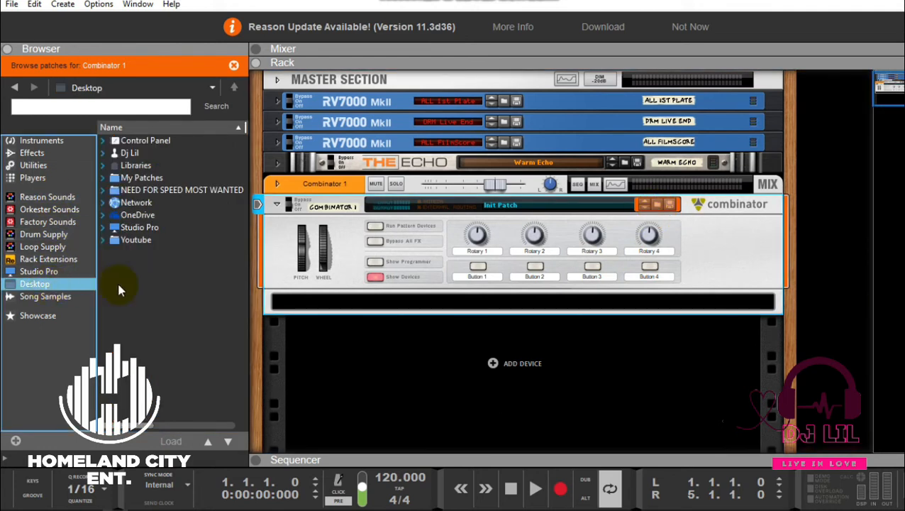
left_click(146, 228)
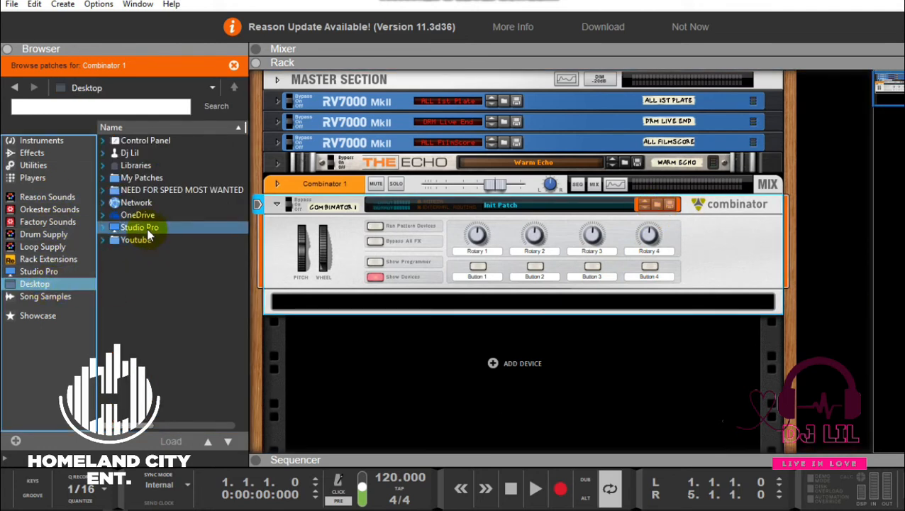
double_click(156, 179)
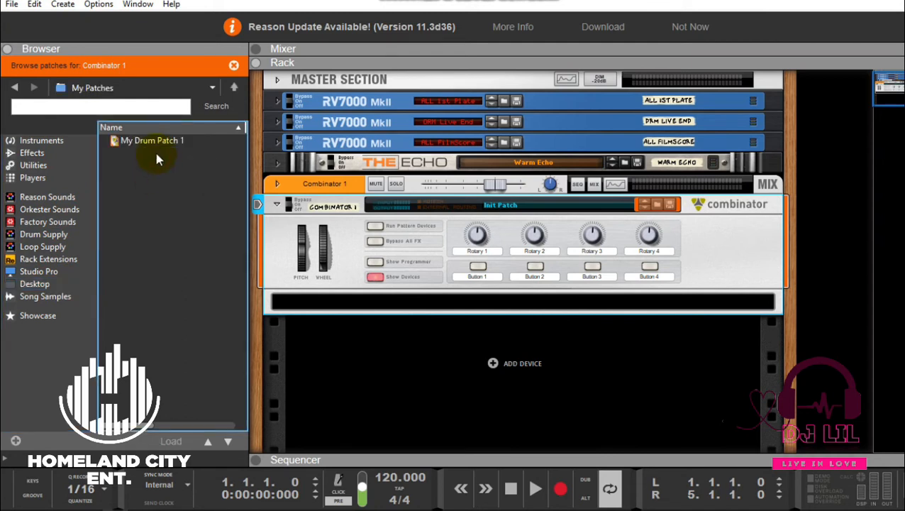
left_click(158, 143)
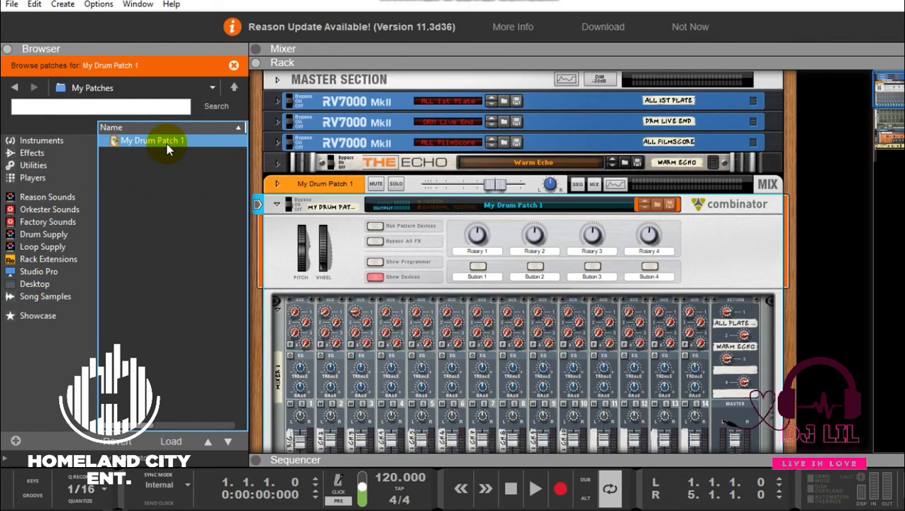
Audition the samples on channels 1, 2 and 4 of the reloaded Redrum
mouse_move(893, 99)
left_mouse_down()
mouse_move(895, 145)
mouse_move(894, 107)
left_mouse_up()
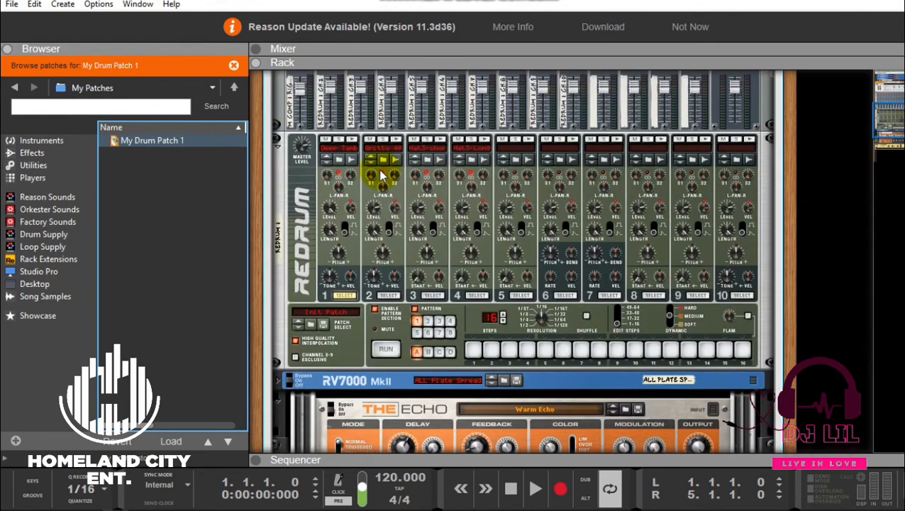
left_click(349, 142)
left_click(395, 141)
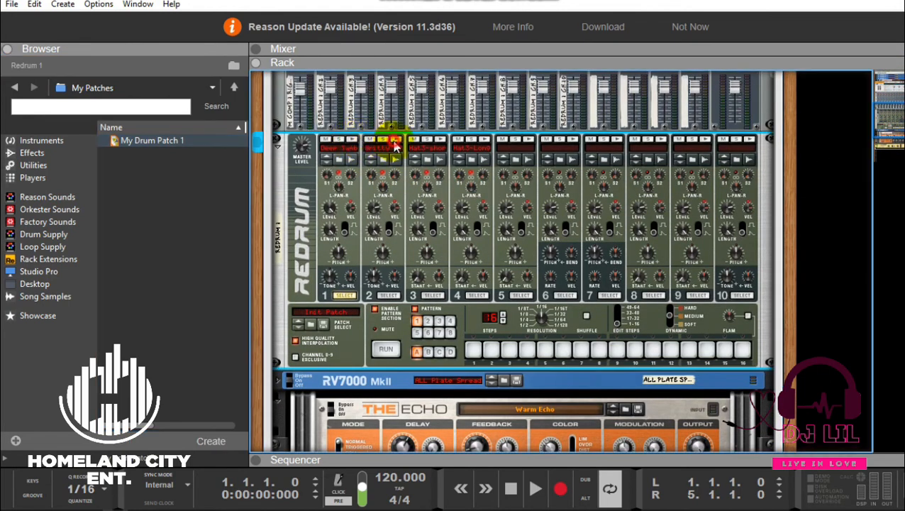
left_click(482, 140)
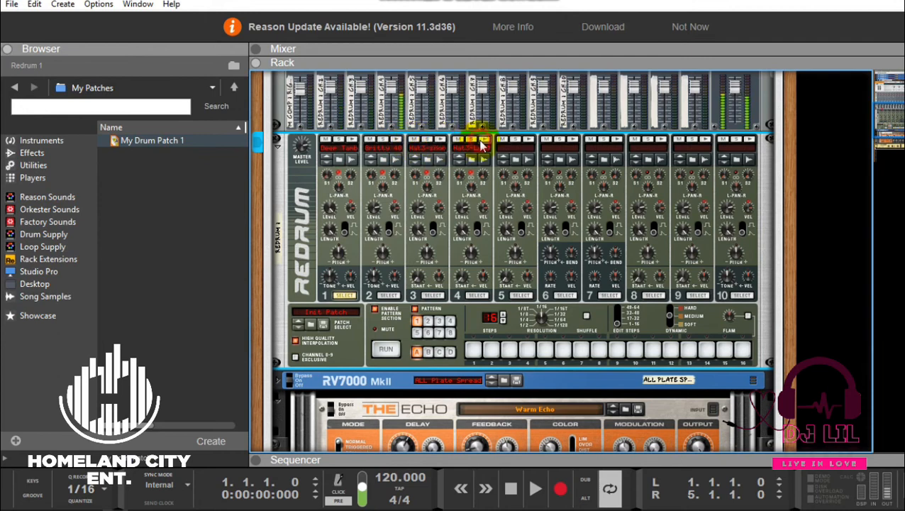
Add a Europa synth with the Epic DnB Rips patch from the Europa Rack Extension's Melody folder below the drum Combinator
left_click_drag(894, 102, 898, 119)
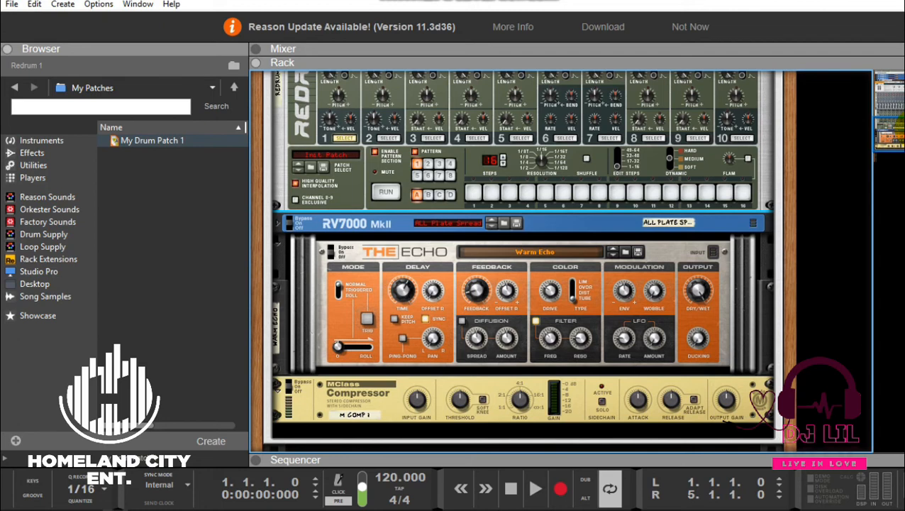
scroll(485, 307, "down", 3)
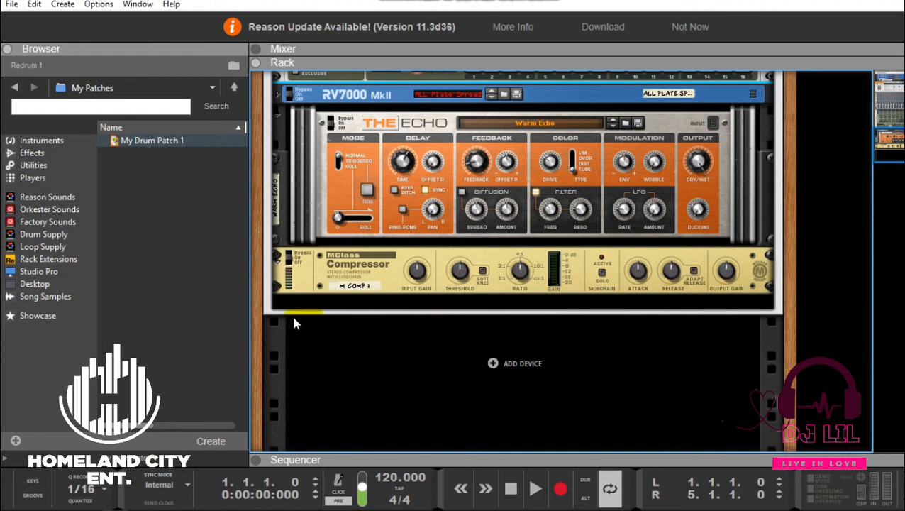
left_click(57, 198)
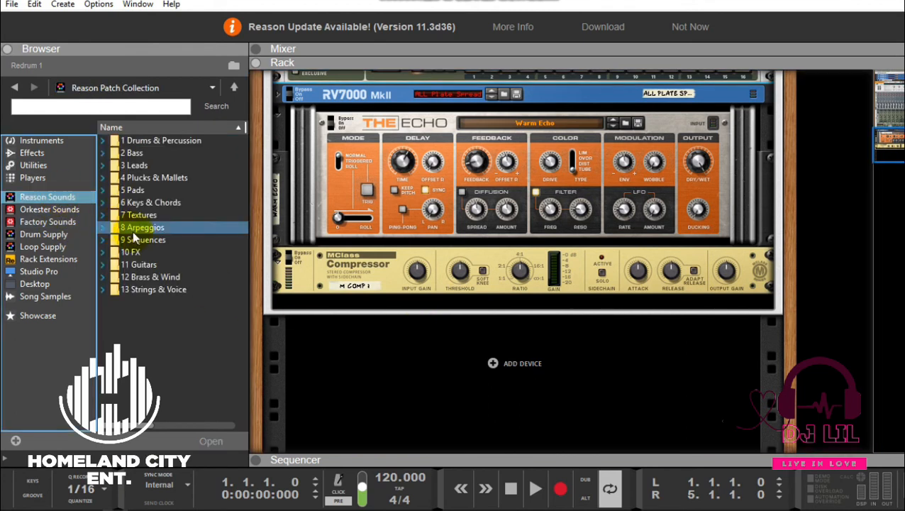
left_click(47, 260)
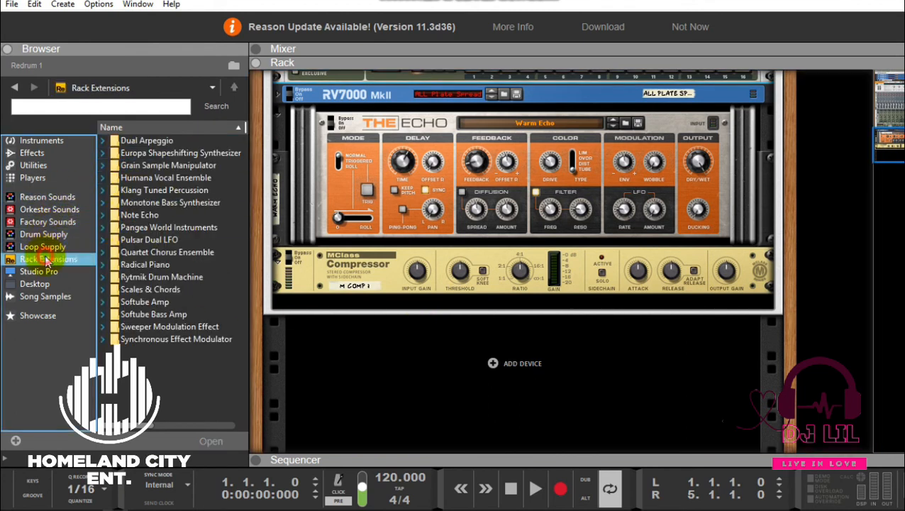
double_click(156, 153)
double_click(145, 167)
mouse_move(162, 252)
left_mouse_down()
mouse_move(285, 325)
mouse_move(442, 398)
left_mouse_up()
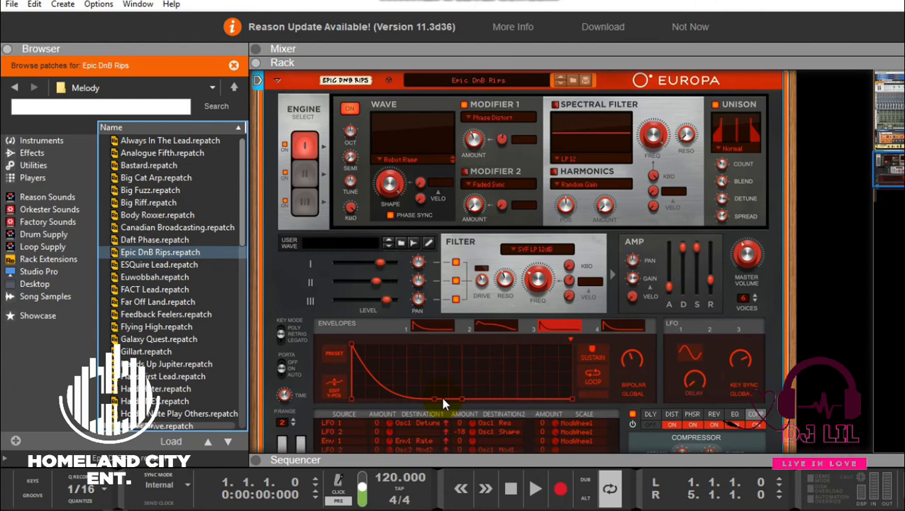
Open the On-screen Piano Keys and play a few test notes on the Europa synth
left_click_drag(505, 281, 552, 261)
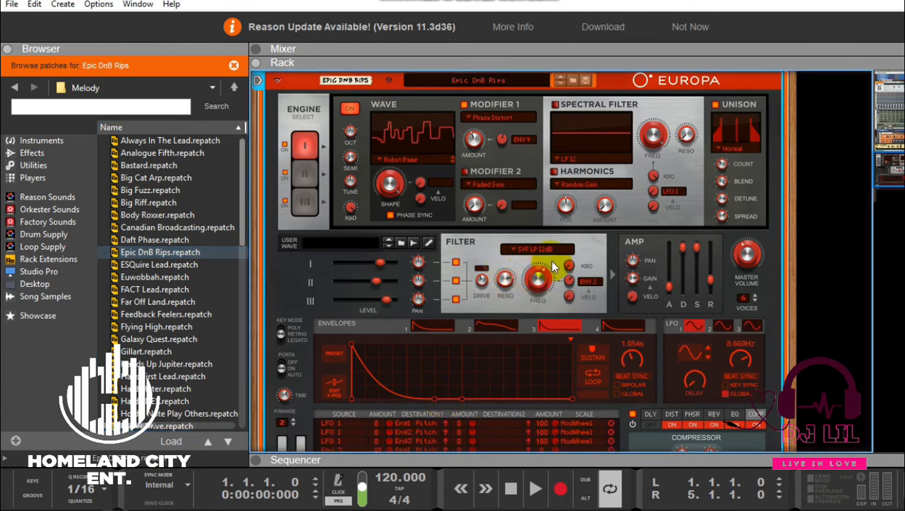
key("F4")
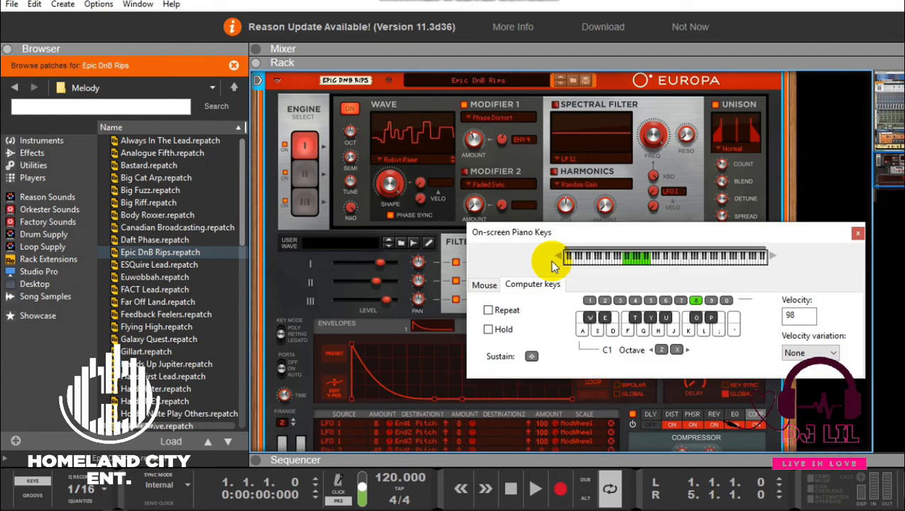
key("j")
key("g")
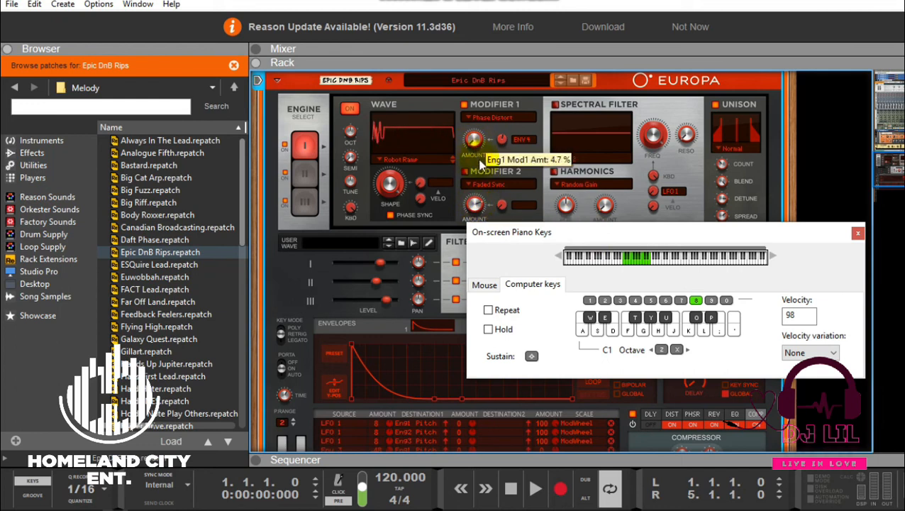
Adjust Europa's Engine 1 Modifier 1 amount and lower the wave shape, playing test notes after each change
scroll(652, 161, "down", 3)
key("g")
key("h")
key("j")
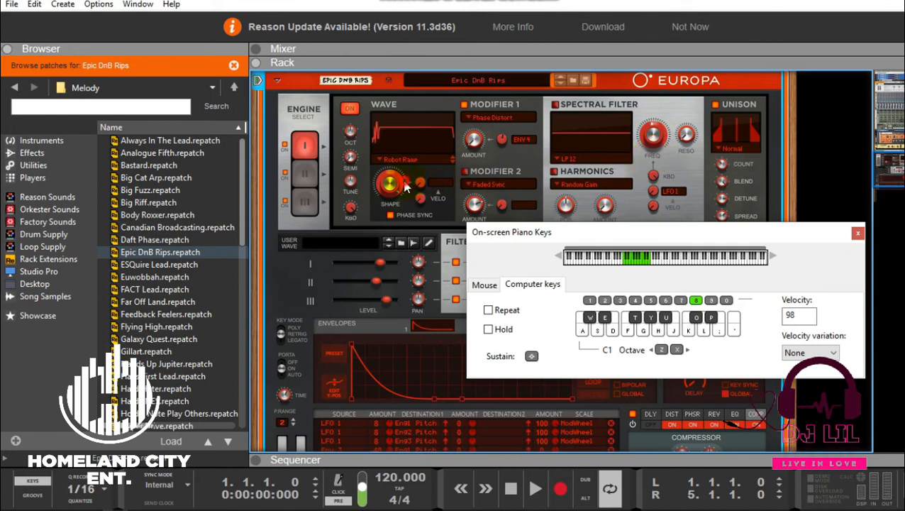
scroll(405, 205, "down", 5)
key("h")
key("g")
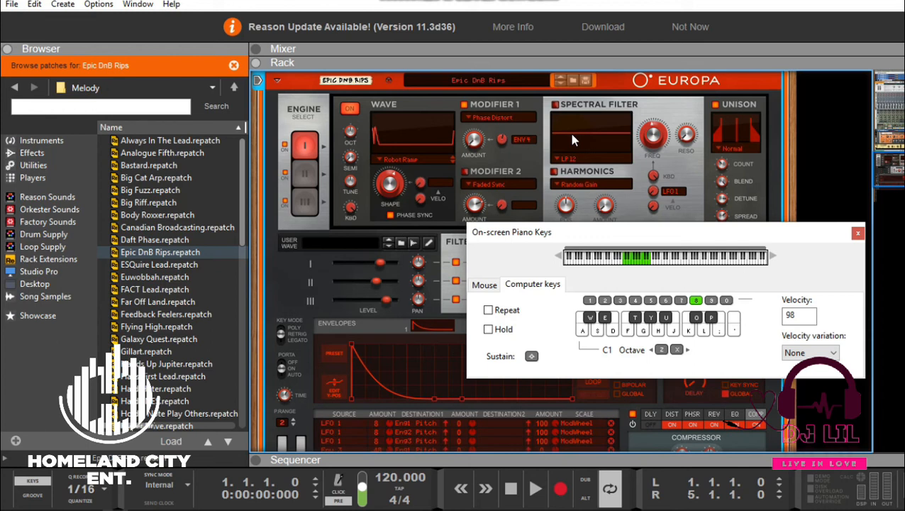
Save the modified Europa sound in the My Patches folder as Dj Lil Lead Patch 1
left_click(586, 80)
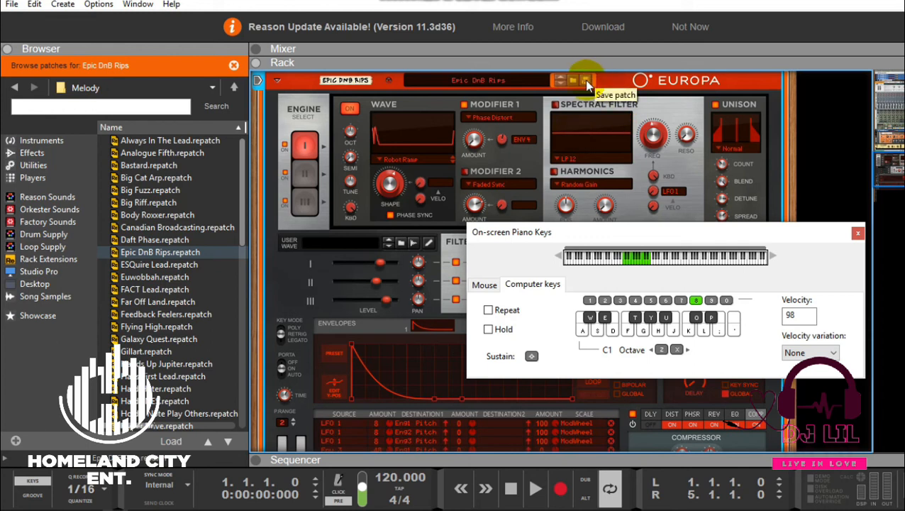
left_click(586, 80)
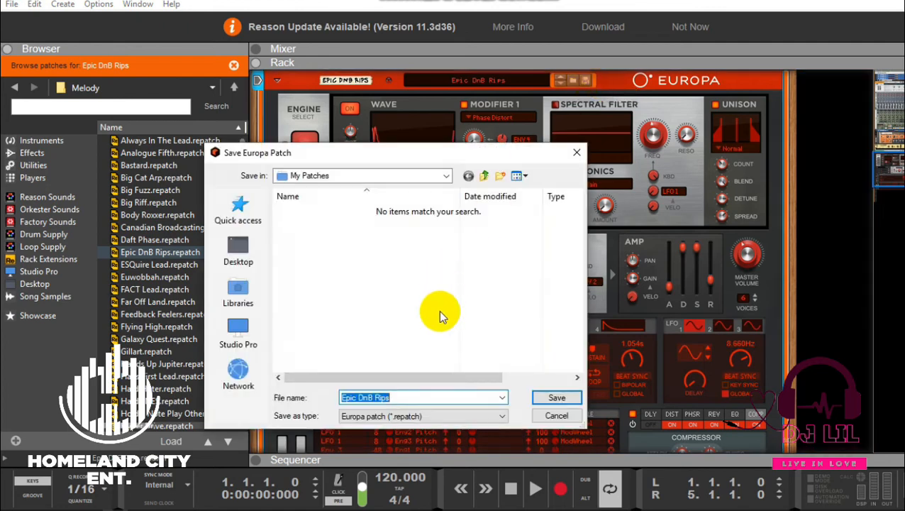
left_click(410, 397)
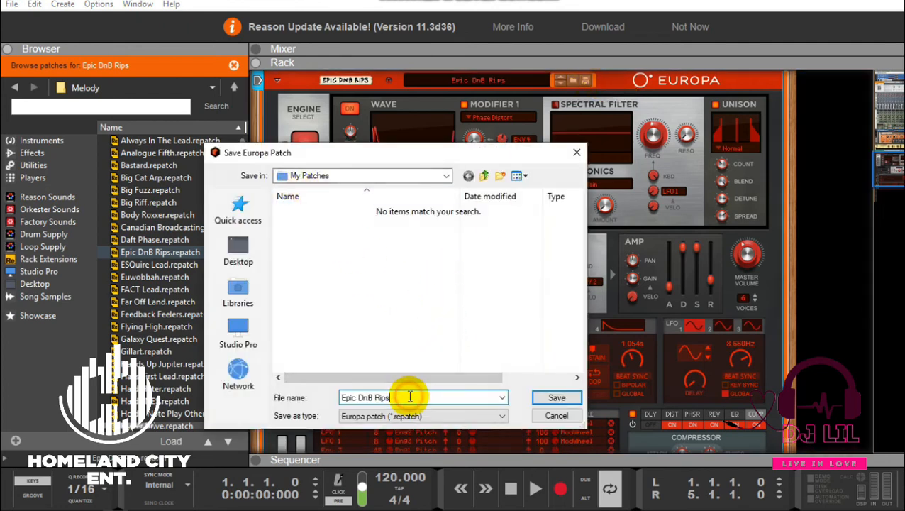
key("BackSpace")
key("BackSpace")
key("BackSpace")
key("BackSpace")
key("BackSpace")
key("BackSpace")
key("BackSpace")
key("BackSpace")
key("BackSpace")
key("BackSpace")
key("BackSpace")
key("BackSpace")
key("BackSpace")
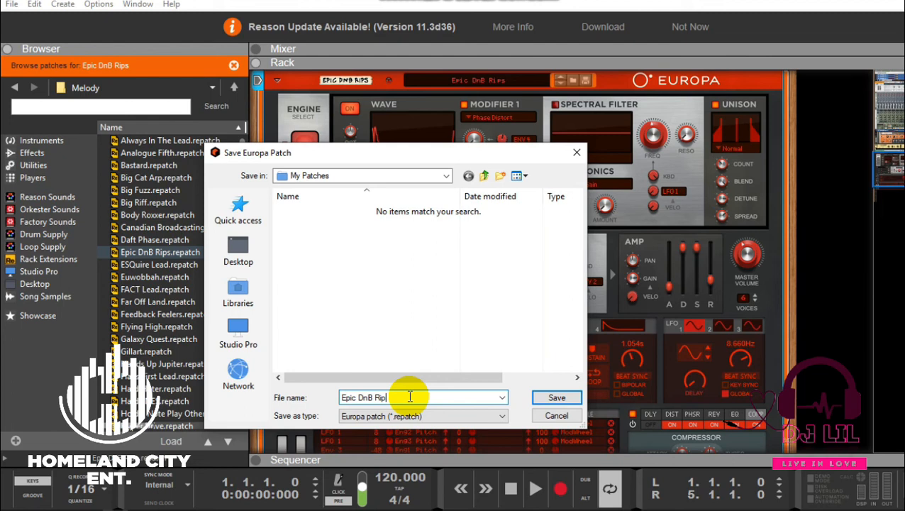
type("D")
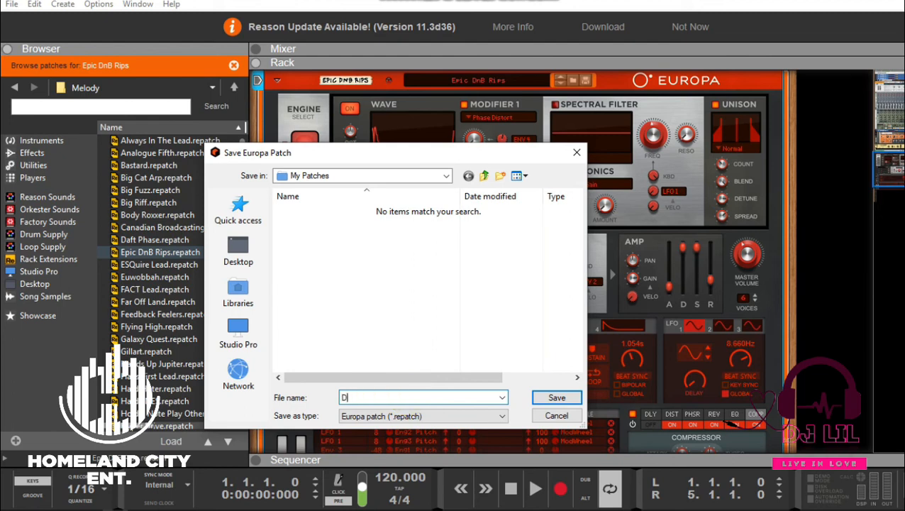
type("j Lil Lead Patch 1")
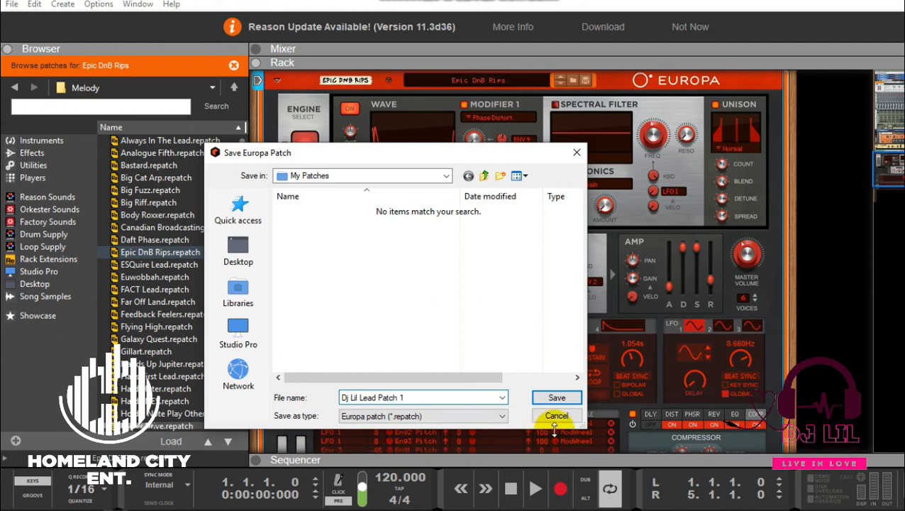
left_click(558, 398)
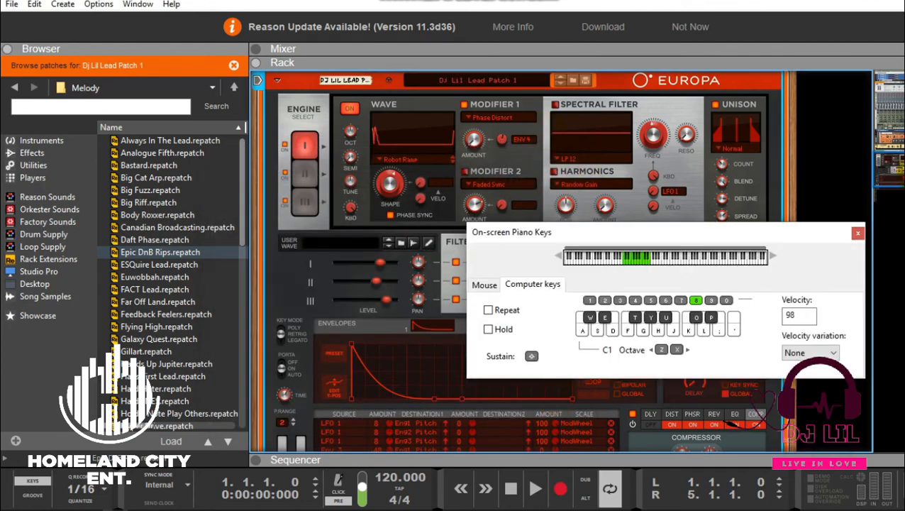
scroll(550, 136, "down", 5)
scroll(520, 261, "up", 5)
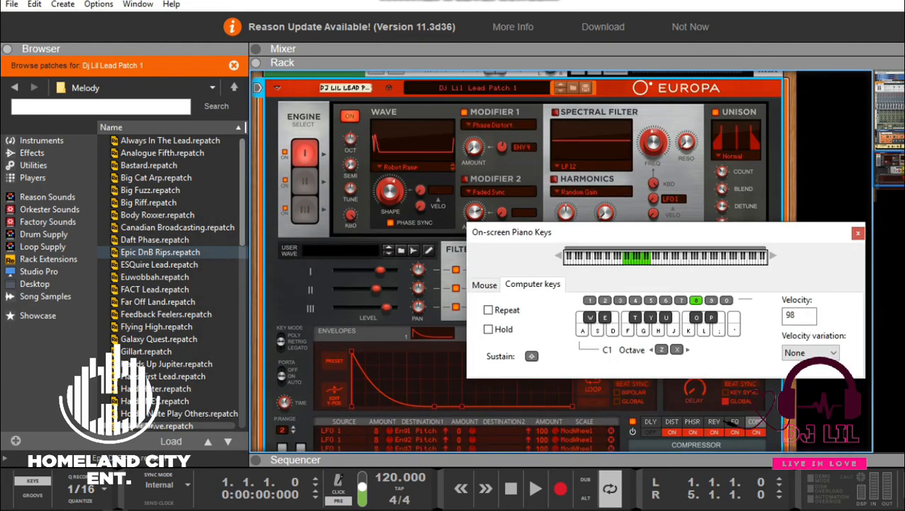